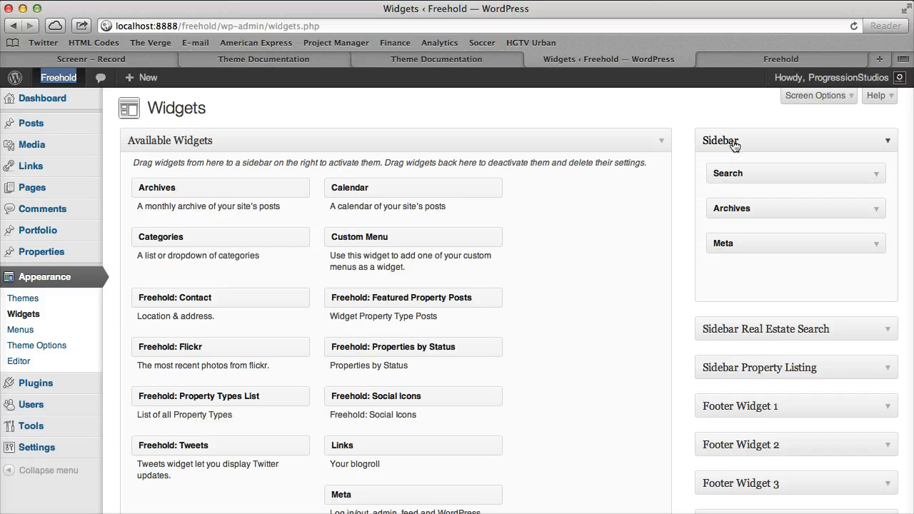
Examine where the general Sidebar widgets appear on the Freehold site's home, Sample Page and Blog pages
click(751, 63)
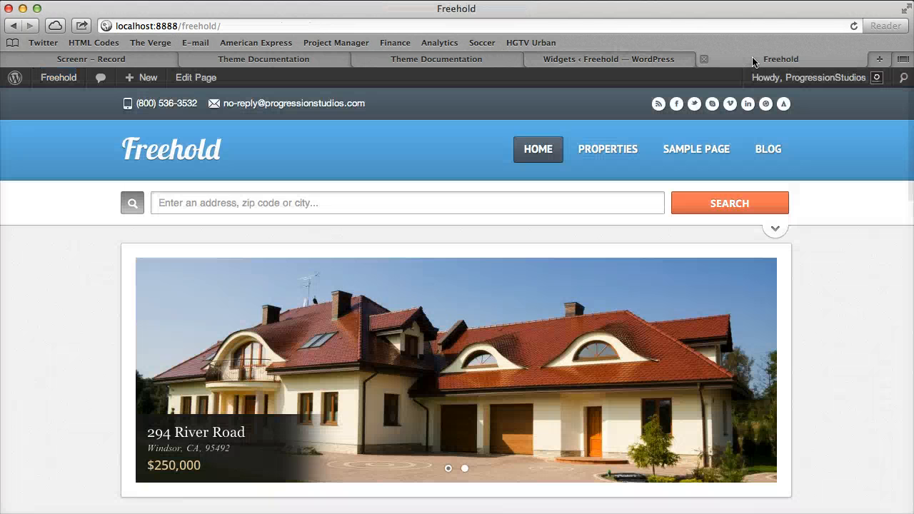
scroll(92, 341, down, 5)
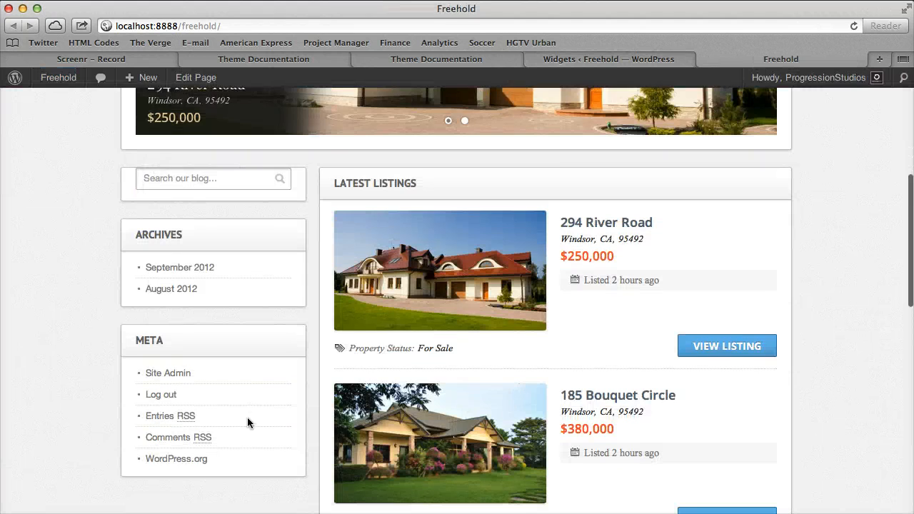
scroll(243, 420, down, 4)
scroll(268, 314, down, 6)
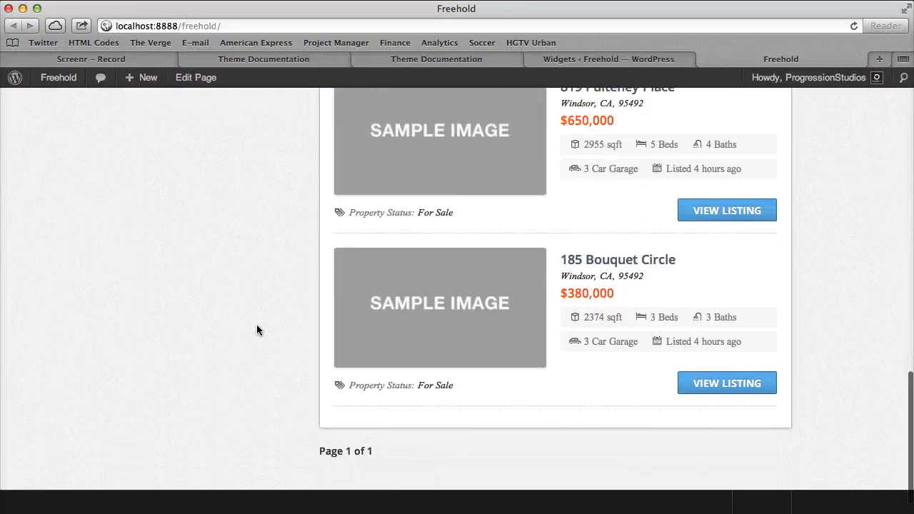
scroll(257, 326, up, 15)
click(636, 145)
click(707, 153)
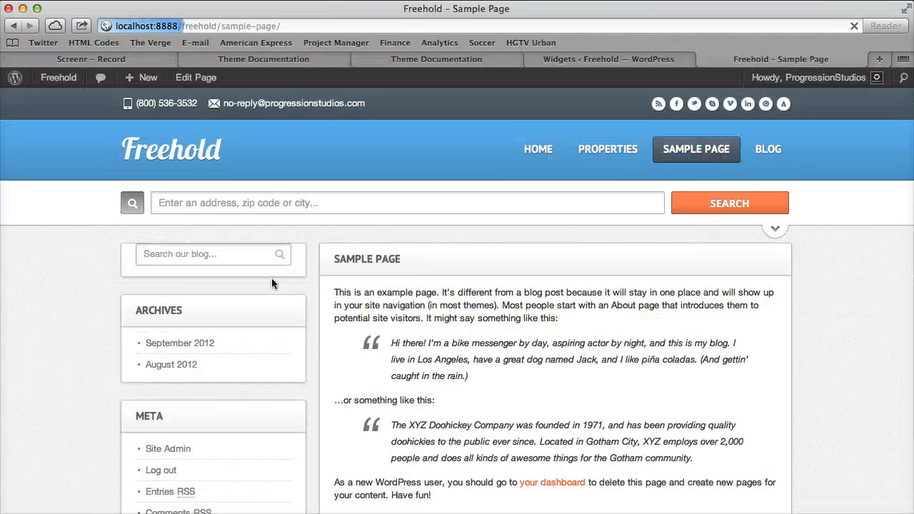
click(768, 150)
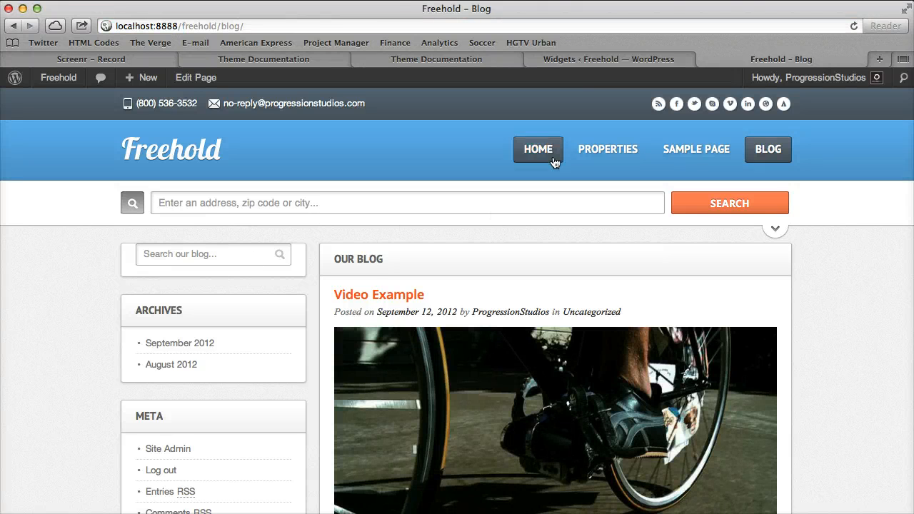
Examine the advanced search sidebar on the Properties page, where the Sidebar Real Estate Search widget area belongs
click(604, 59)
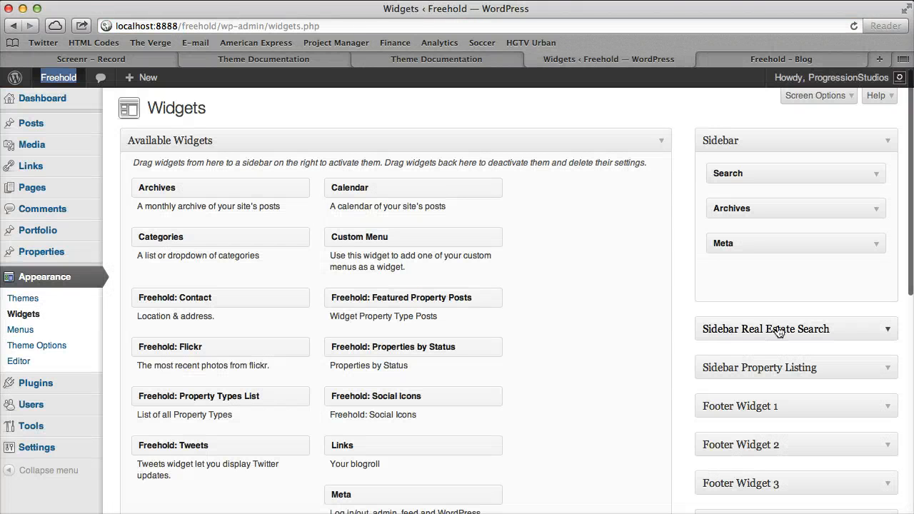
click(785, 59)
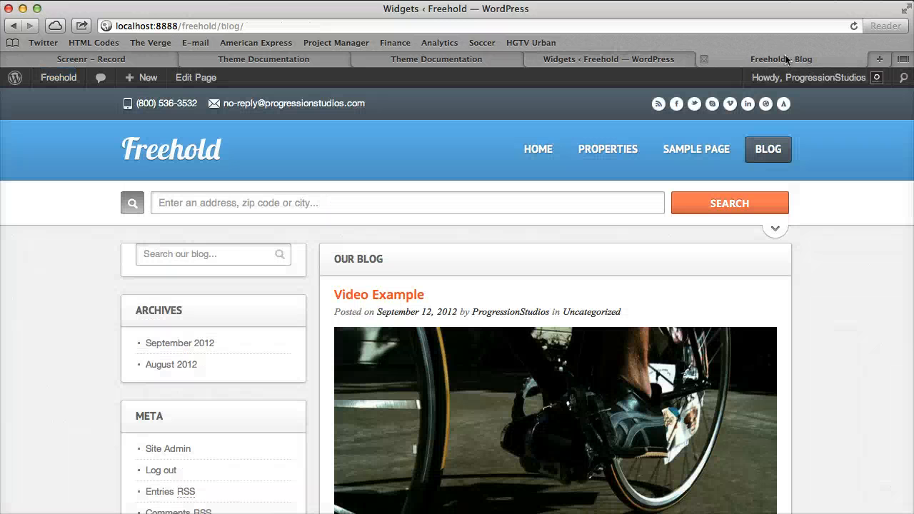
click(608, 149)
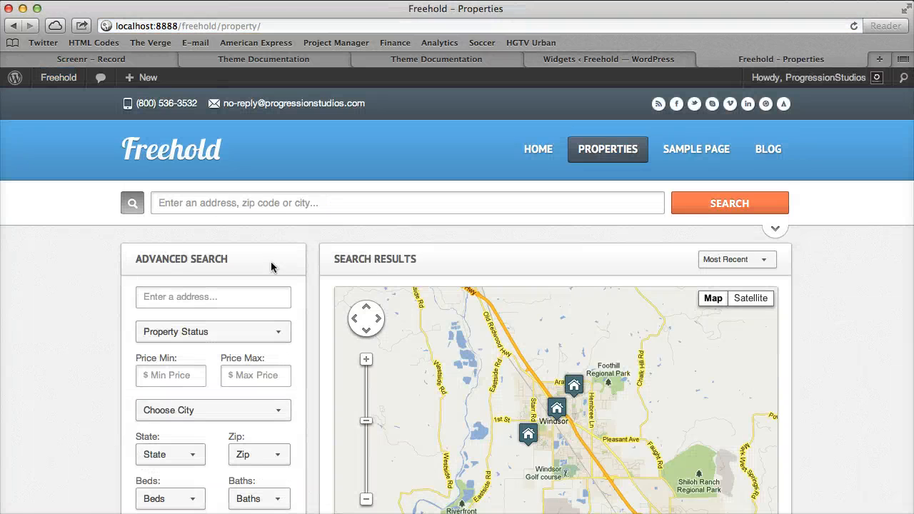
scroll(284, 314, down, 5)
scroll(284, 314, up, 5)
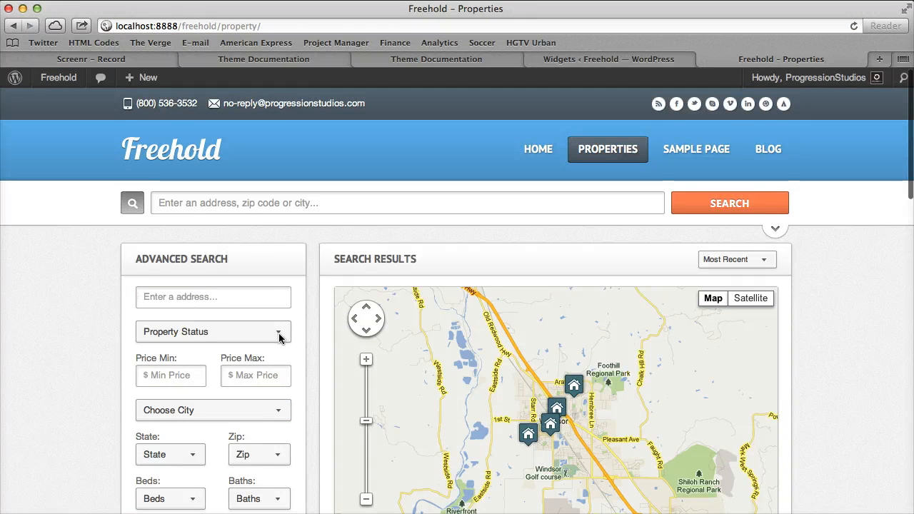
scroll(279, 336, down, 7)
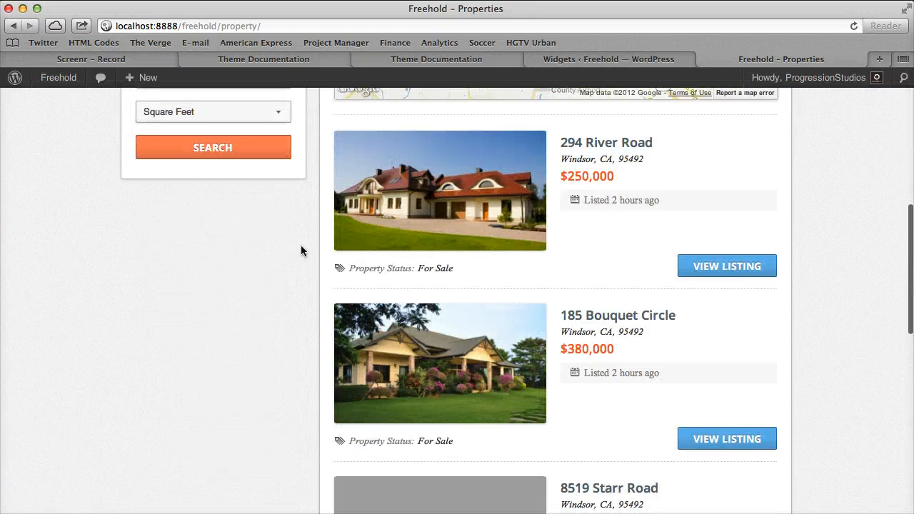
scroll(290, 339, up, 7)
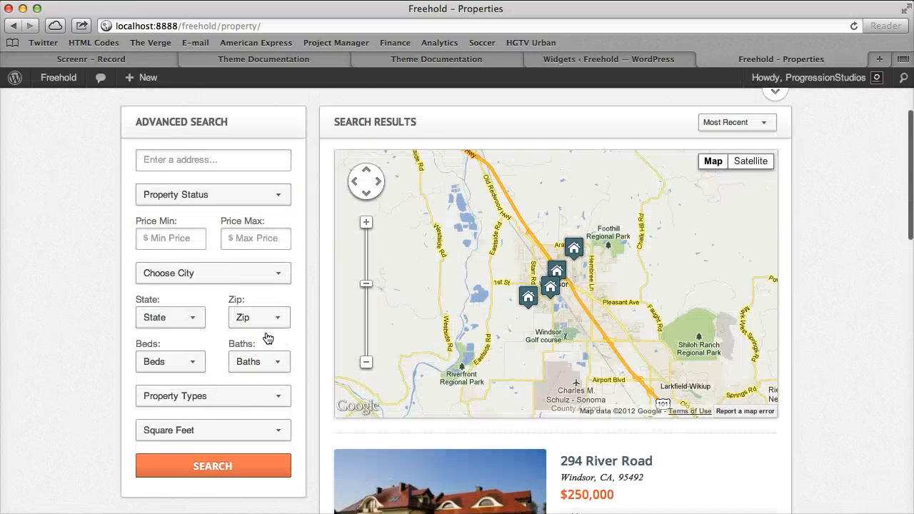
scroll(292, 343, down, 7)
Open the Property Slide Example 2 listing and examine its sidebar, where the Sidebar Property Listing widget area belongs
click(662, 60)
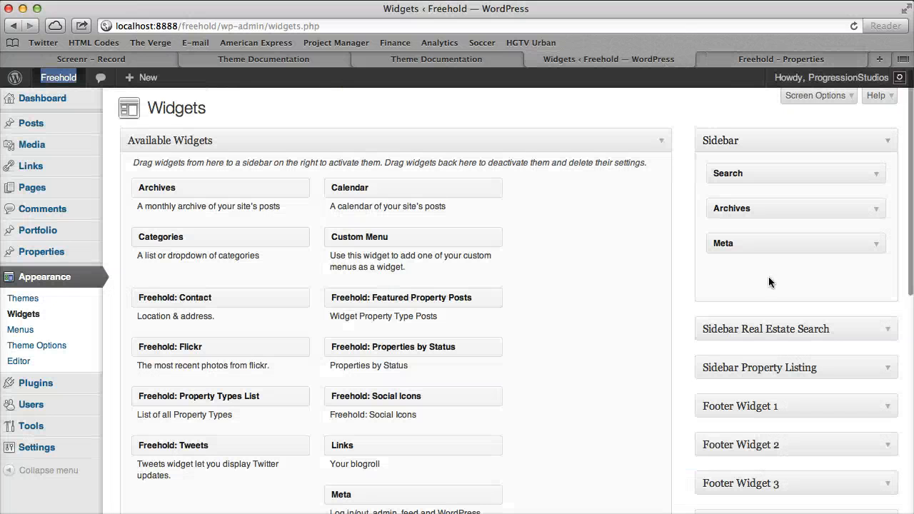
click(781, 59)
click(337, 244)
scroll(99, 297, down, 10)
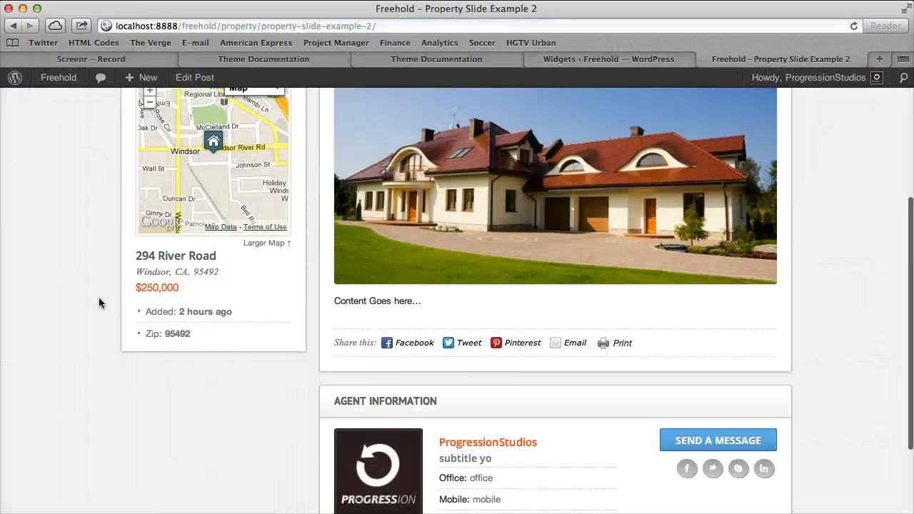
scroll(99, 297, up, 9)
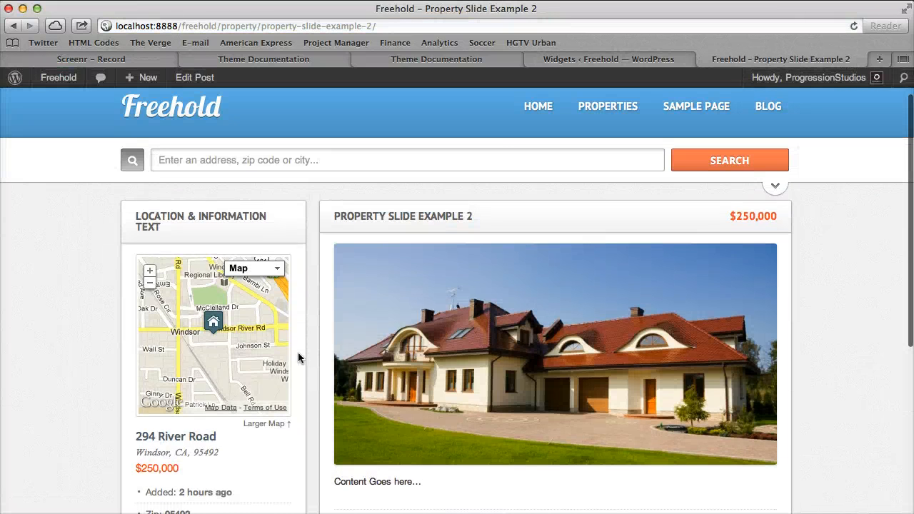
scroll(306, 314, down, 5)
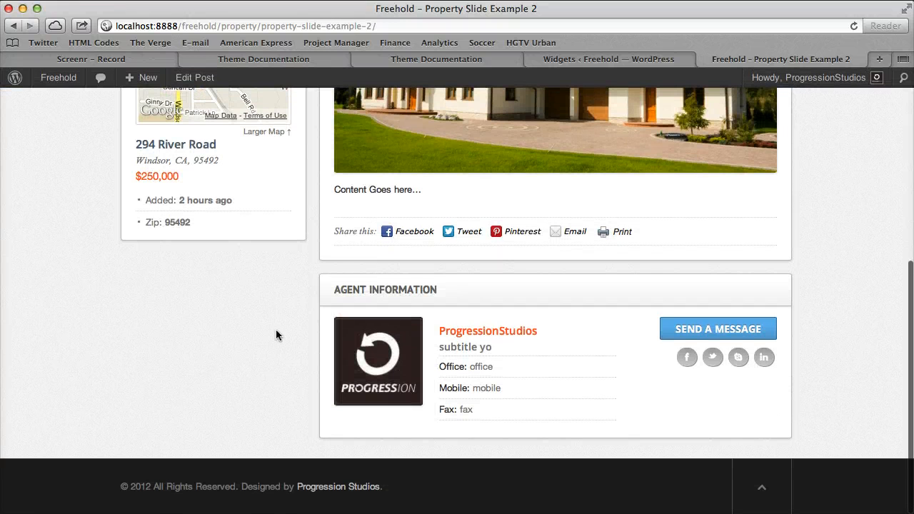
Compare the Footer Widget 1 to 4 areas in the widget settings with the footer of the live site
click(597, 59)
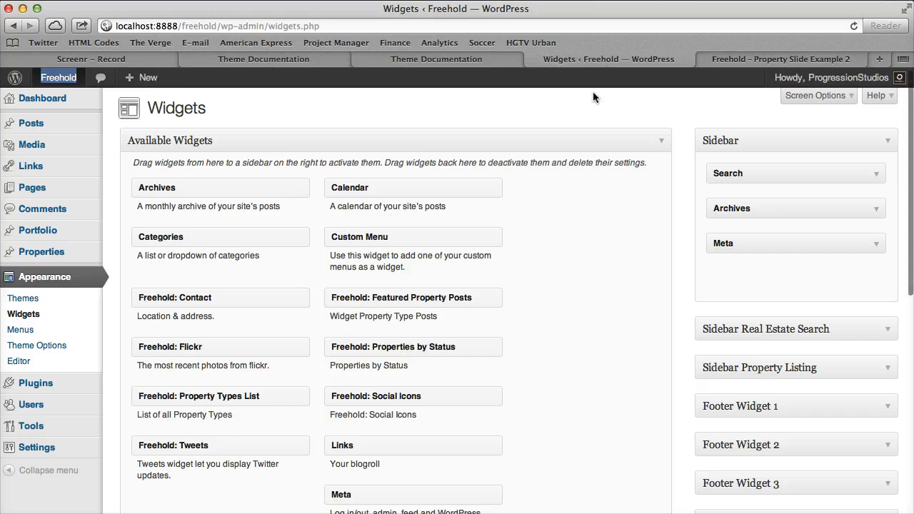
scroll(643, 257, down, 4)
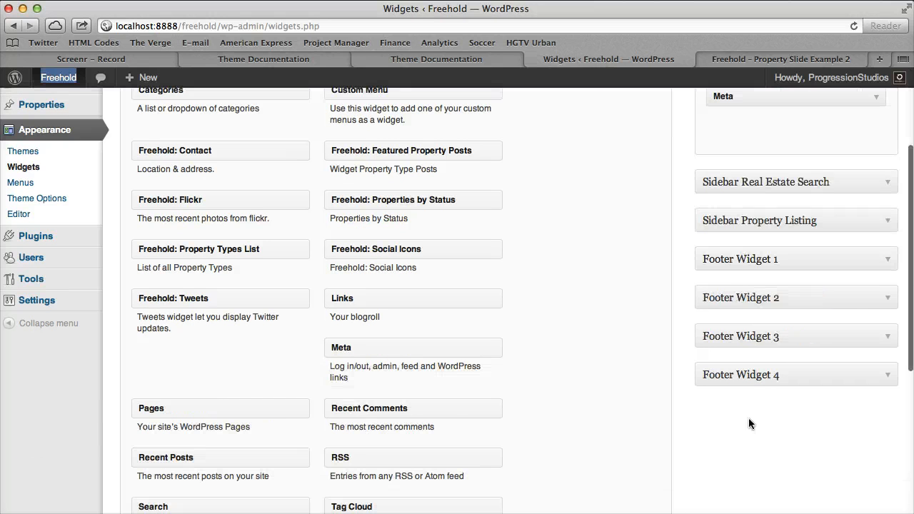
click(704, 59)
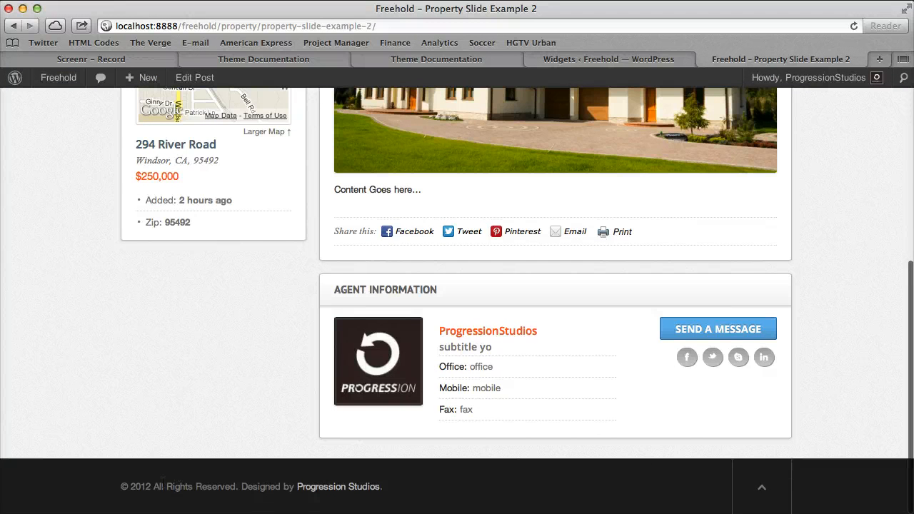
Review the available choices for Number of Footer Columns in the Basic theme options
click(646, 63)
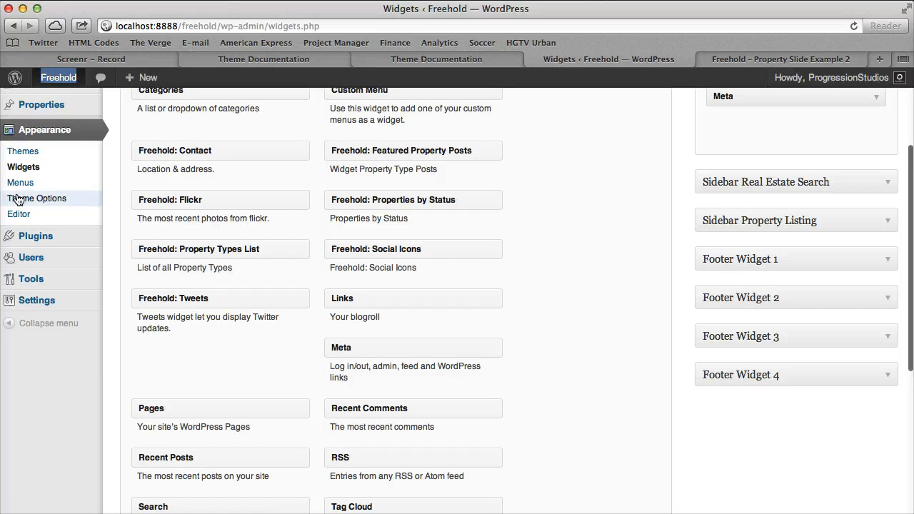
click(39, 198)
click(171, 111)
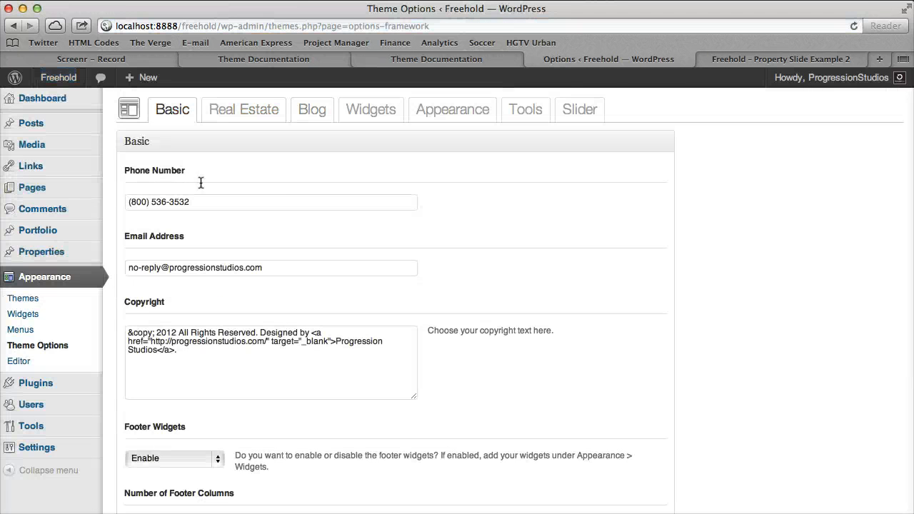
scroll(222, 248, down, 5)
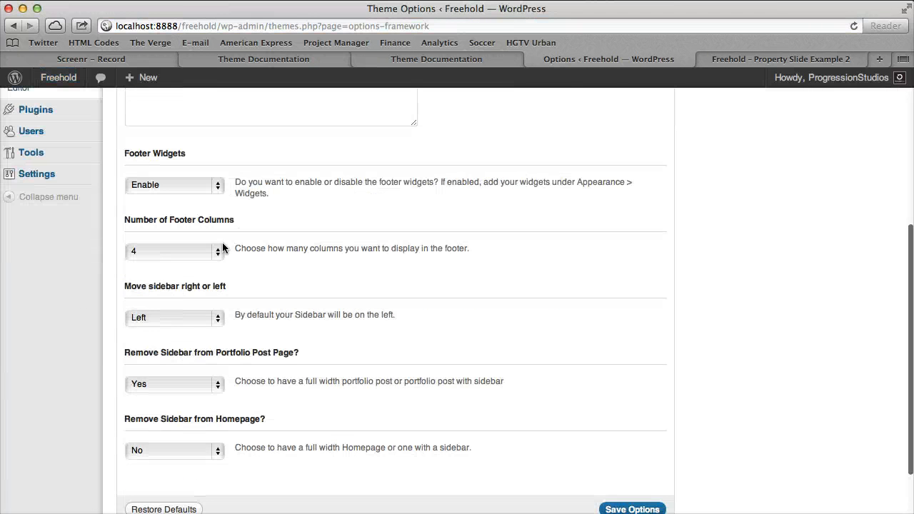
click(163, 249)
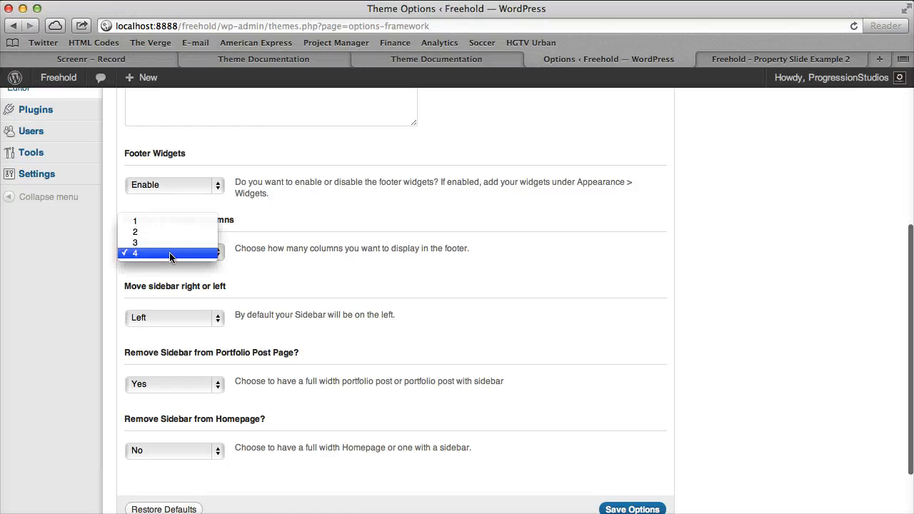
click(326, 243)
scroll(326, 243, up, 5)
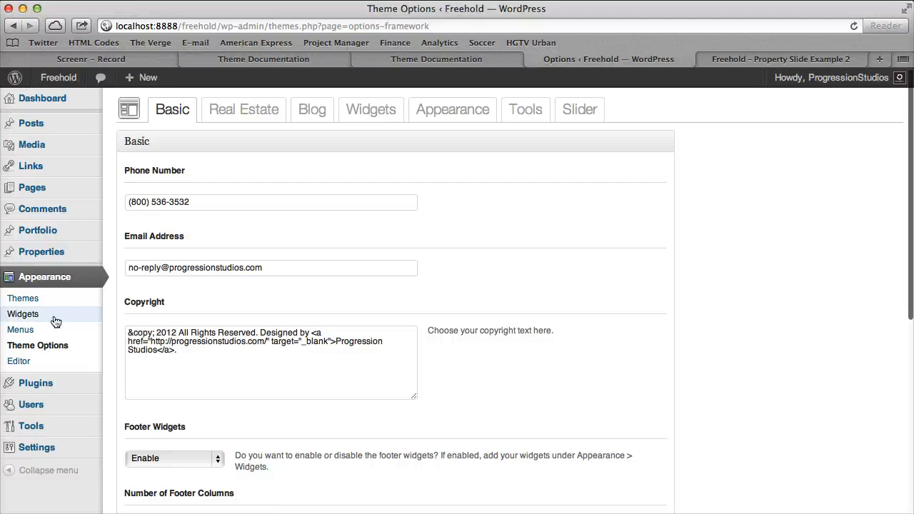
Remove the Search, Archives and Meta widgets from the Sidebar widget area
click(56, 322)
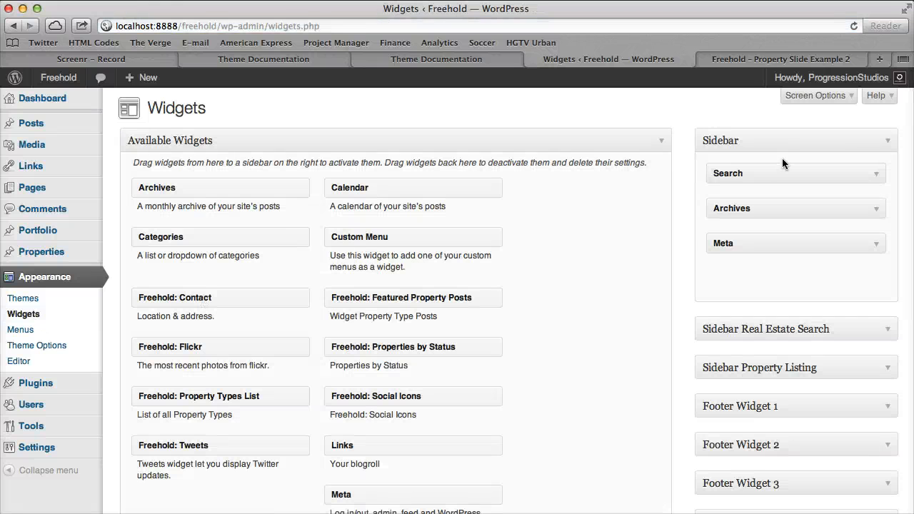
drag(793, 168, 554, 168)
drag(767, 171, 547, 167)
drag(810, 171, 472, 175)
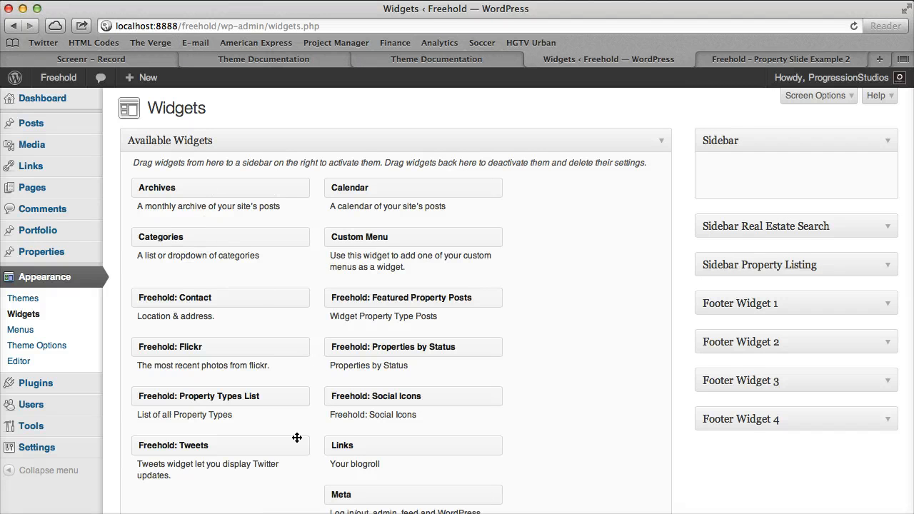
Look over the available widgets and add Freehold: Contact to the Sidebar widget area
scroll(338, 414, down, 5)
scroll(336, 286, up, 5)
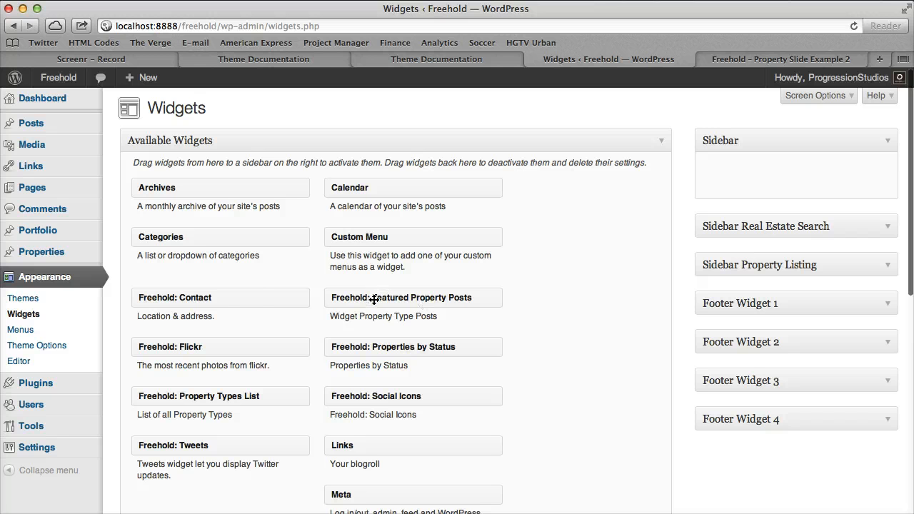
drag(199, 299, 737, 184)
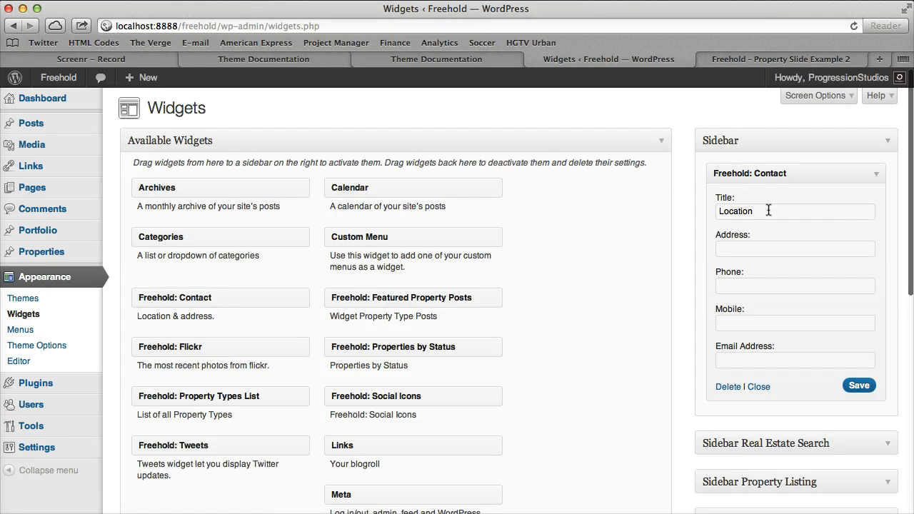
Open freehold.progressionstudios.com in a new tab and examine the Contact Us widget in its footer
key(super+t)
text(freehold.progressionstudios.com)
key(Return)
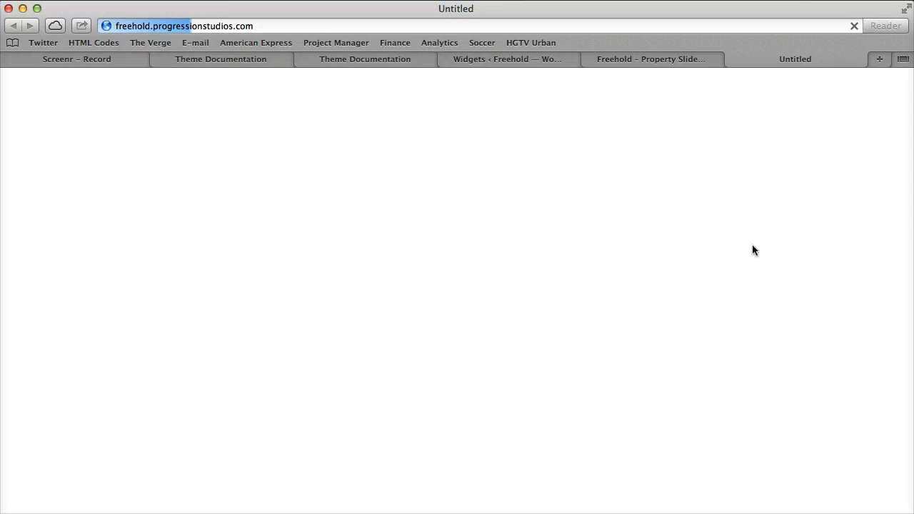
scroll(228, 356, down, 15)
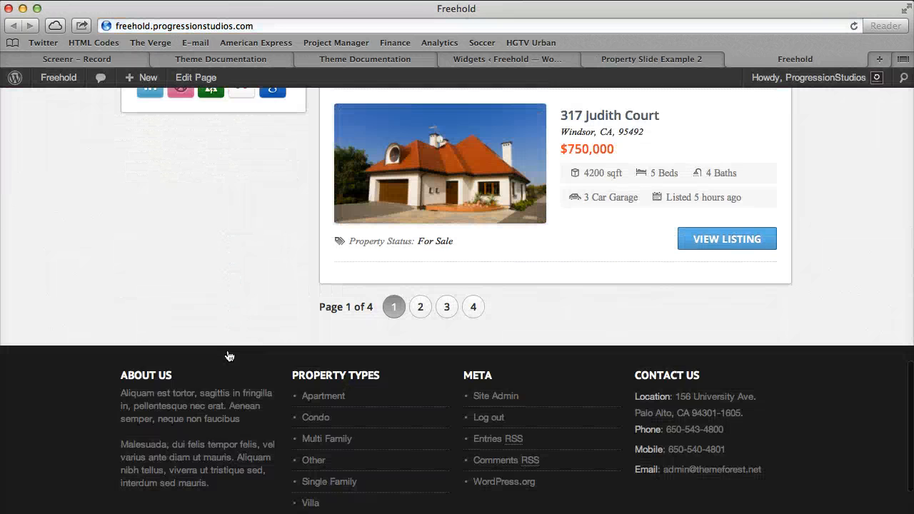
scroll(228, 356, down, 2)
mouse_move(636, 321)
mouse_down()
mouse_move(755, 402)
mouse_move(777, 400)
mouse_move(638, 320)
mouse_up()
click(637, 319)
drag(762, 401, 794, 401)
click(643, 315)
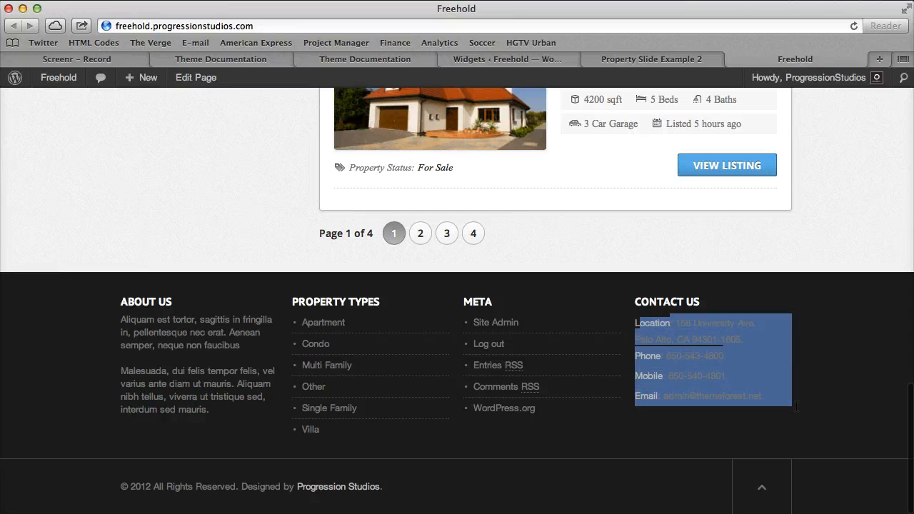
click(770, 401)
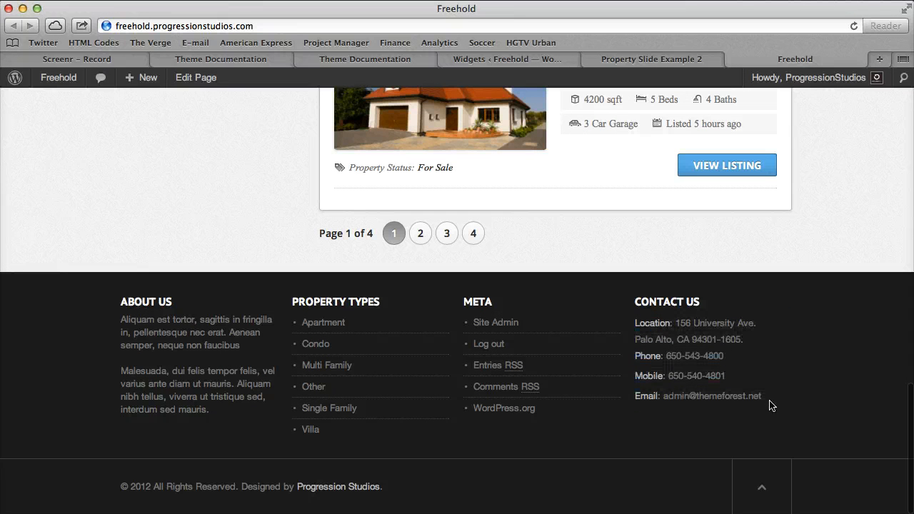
Replace the Contact widget in the Sidebar with Freehold: Featured Property Posts, titled Featured Properties with 4 posts, and save it
click(662, 63)
click(510, 58)
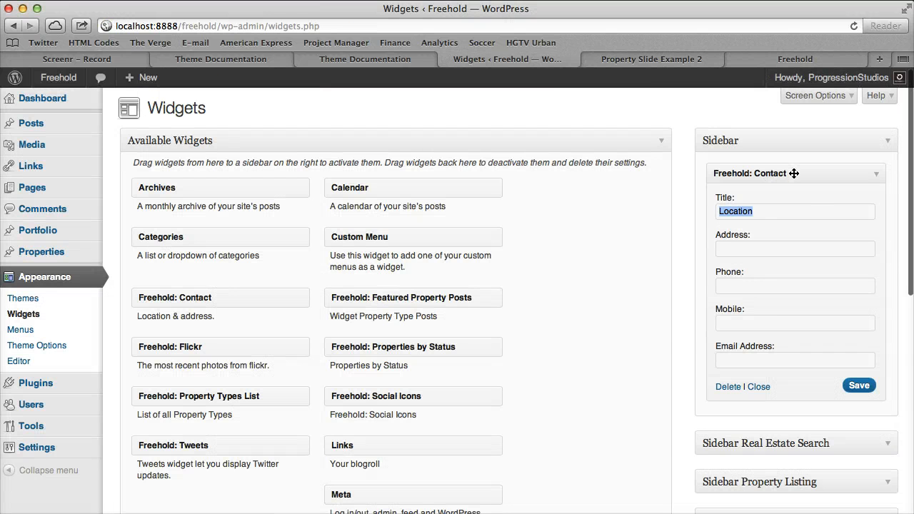
drag(798, 175, 459, 160)
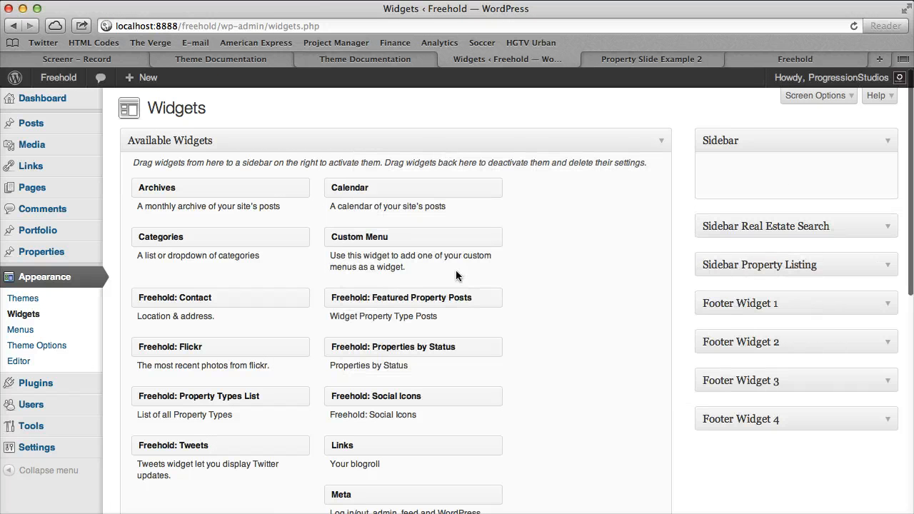
drag(398, 298, 715, 171)
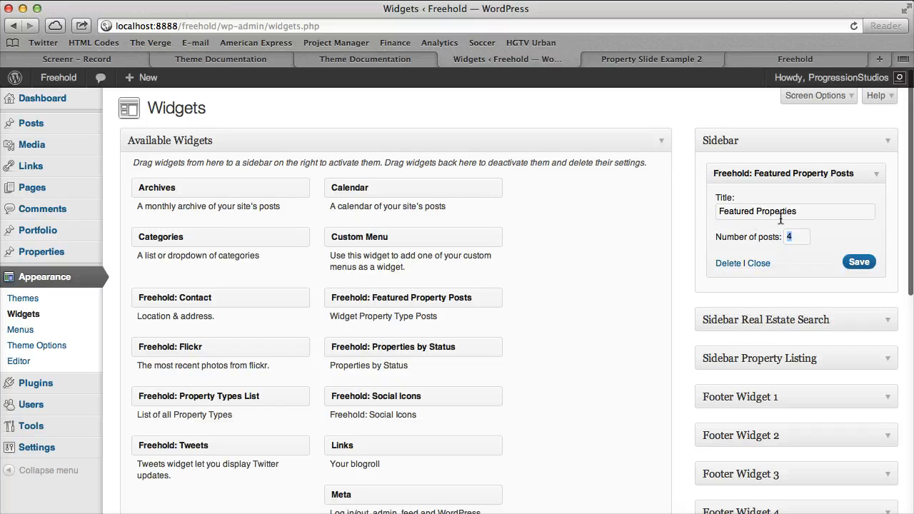
click(859, 262)
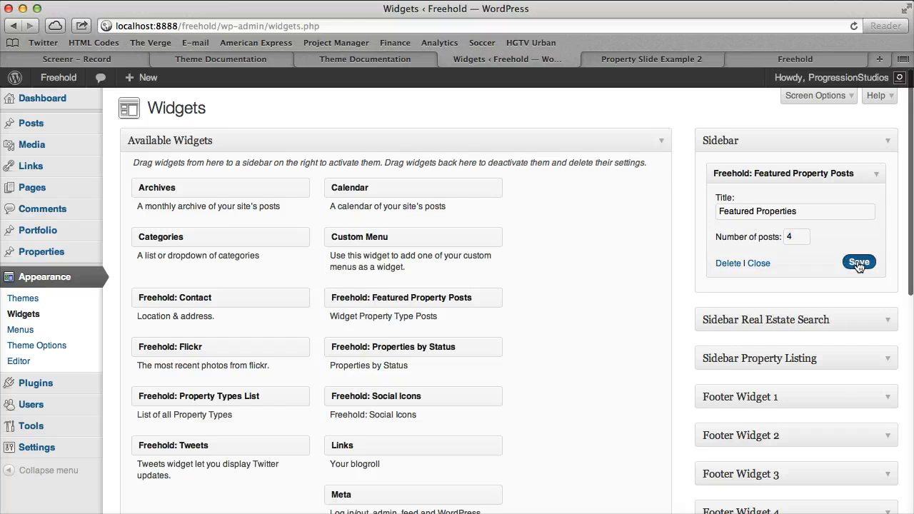
View the Freehold site's homepage and examine the Featured Properties widget in its sidebar
click(671, 64)
scroll(540, 242, up, 6)
click(166, 151)
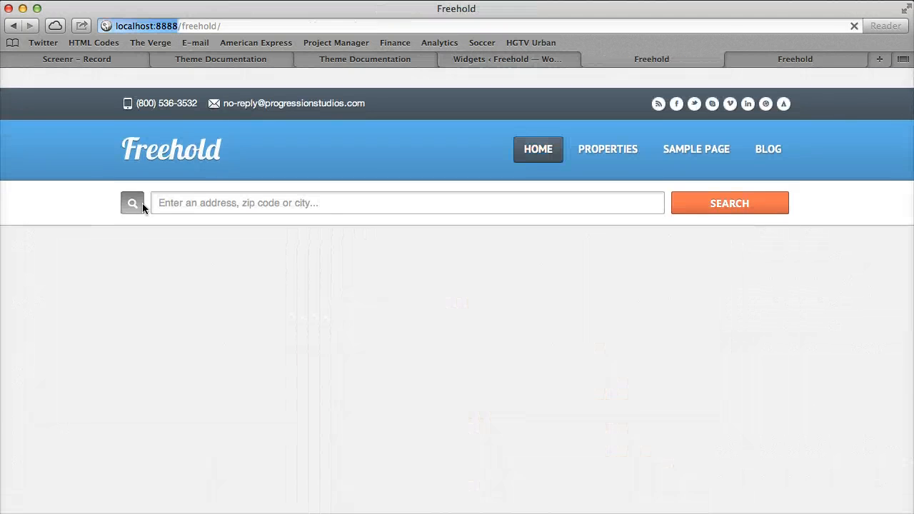
scroll(114, 300, down, 6)
scroll(119, 285, up, 3)
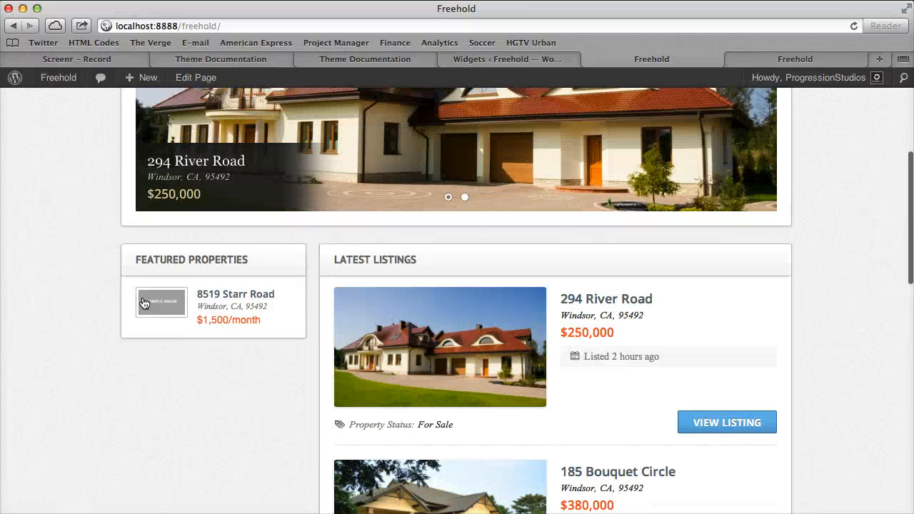
Open the property listed under Featured Properties for editing and examine its Property Type categories, revealing the fields for adding a new category
click(239, 307)
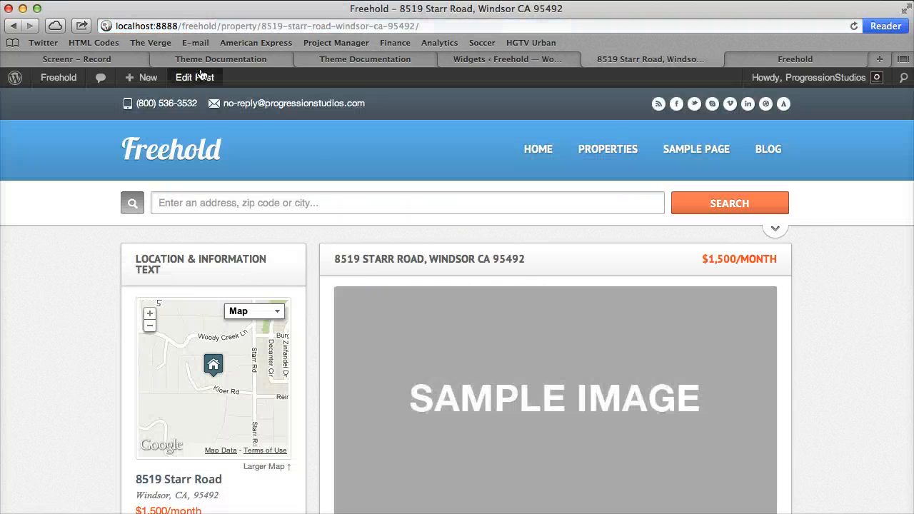
click(202, 77)
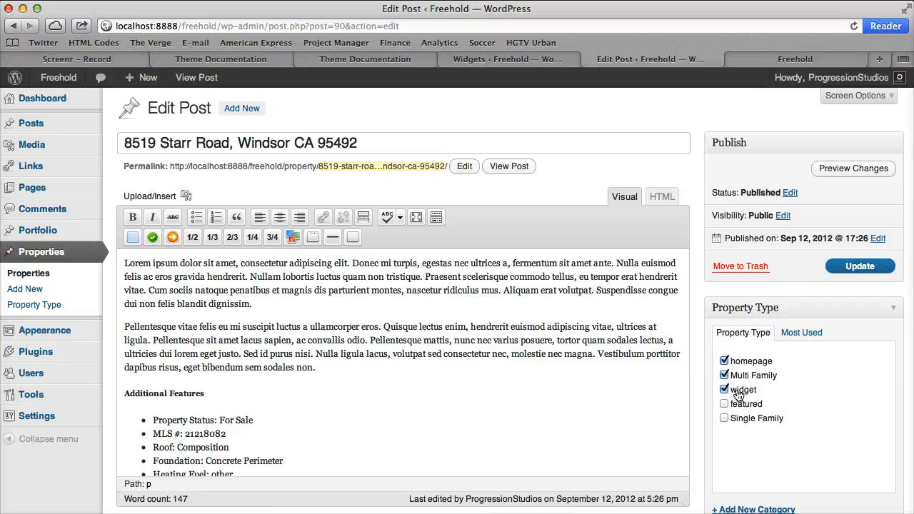
scroll(738, 396, down, 1)
scroll(760, 398, down, 3)
click(749, 427)
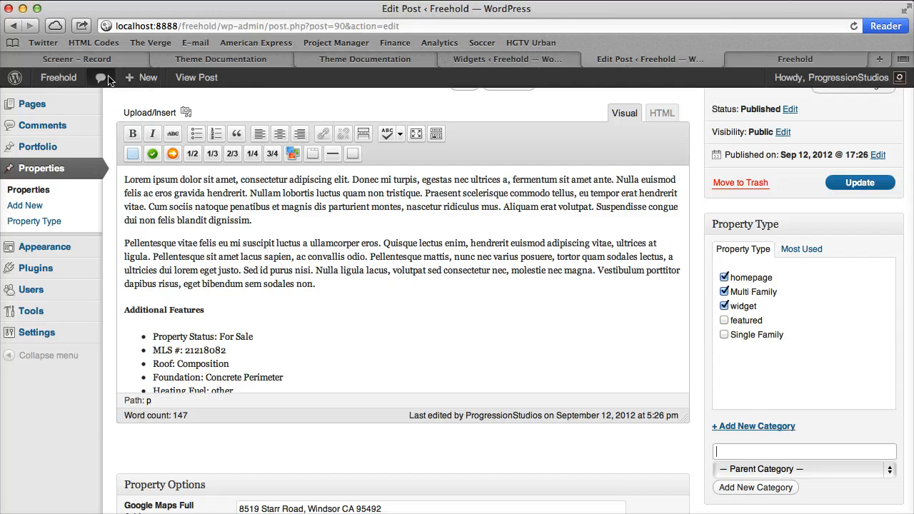
Return from the property editor to the site's homepage and check the Featured Properties widget again
click(52, 80)
scroll(96, 328, down, 6)
scroll(144, 273, up, 2)
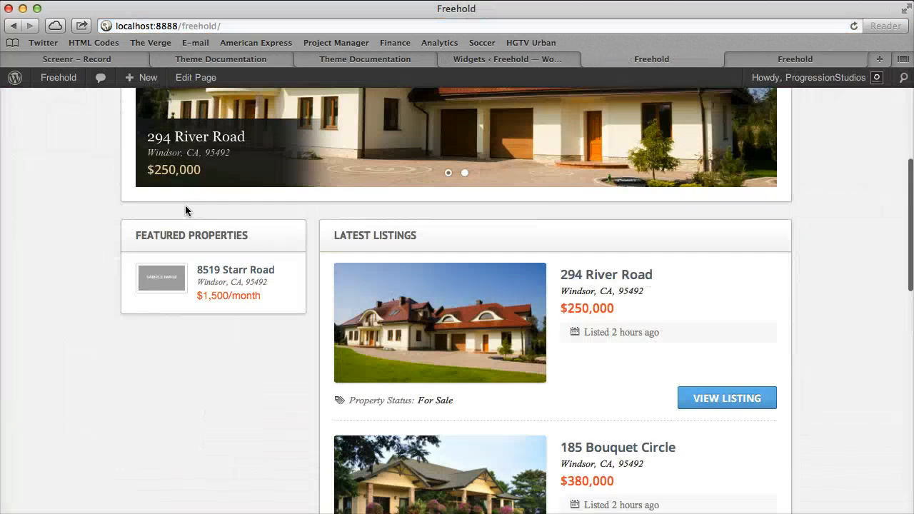
Go back to the Widgets page and examine the description of the Freehold: Featured Property Posts widget
click(507, 59)
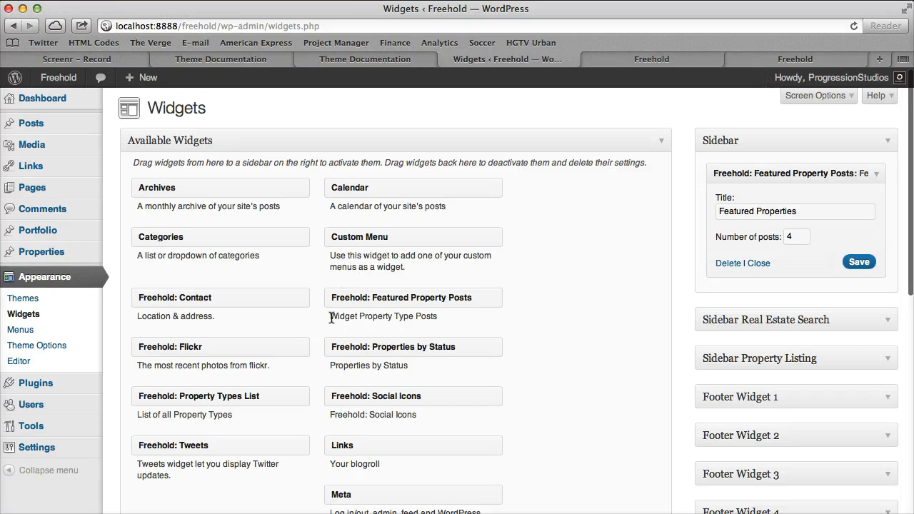
drag(331, 318, 357, 317)
click(356, 316)
double_click(336, 317)
click(441, 318)
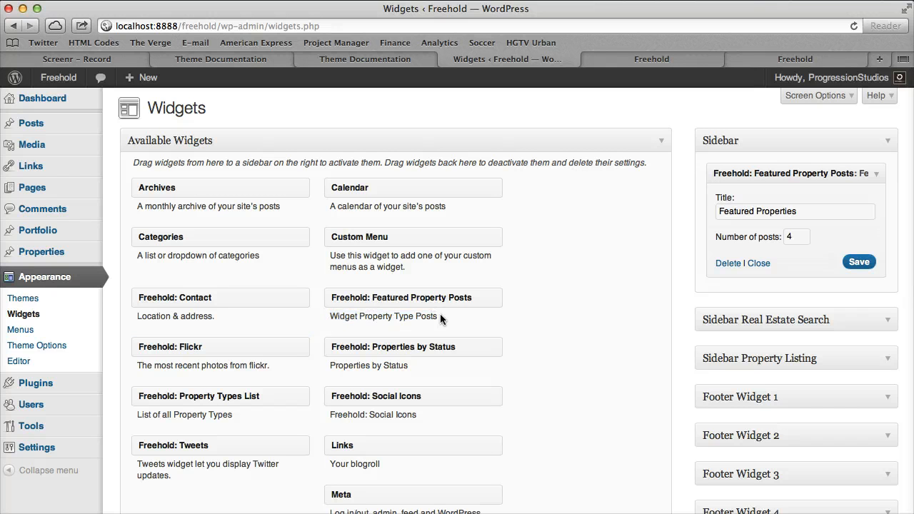
Replace the Featured Property Posts widget in the Sidebar with Freehold: Properties by Status, and set its status to Open House
drag(843, 175, 461, 270)
drag(408, 349, 776, 173)
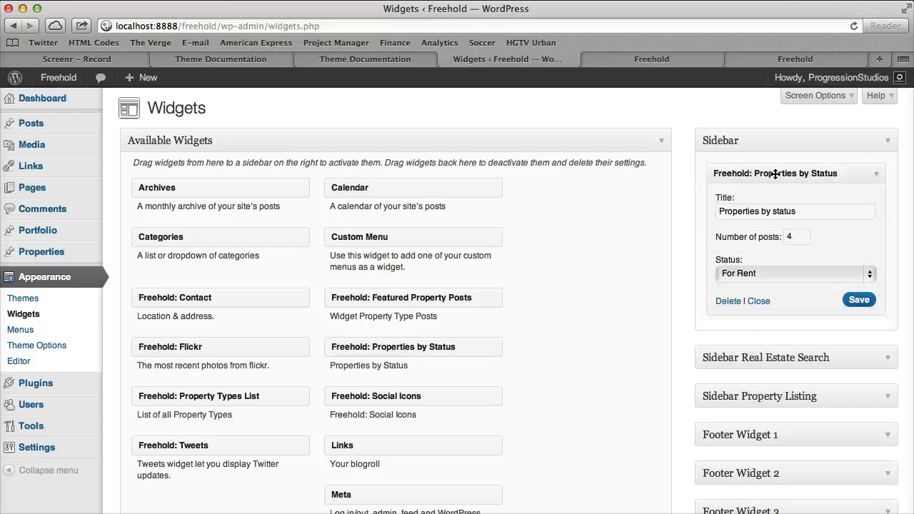
click(762, 271)
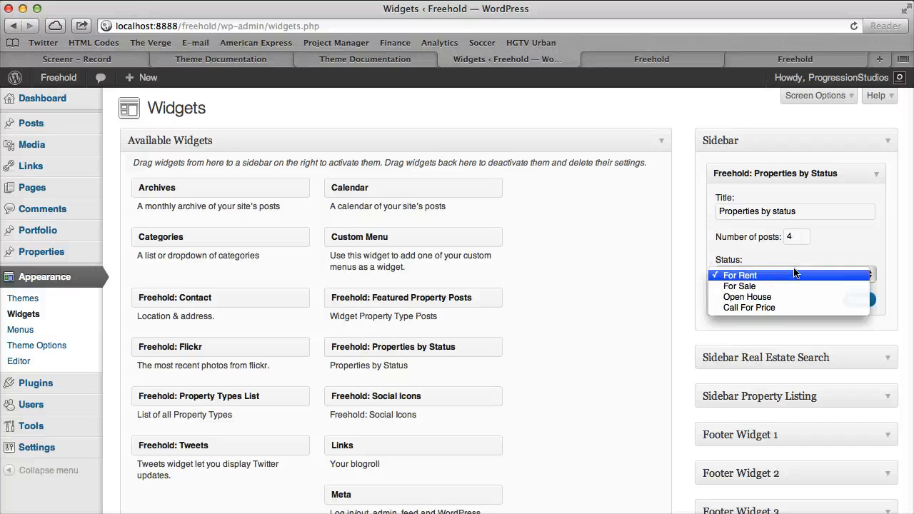
click(797, 297)
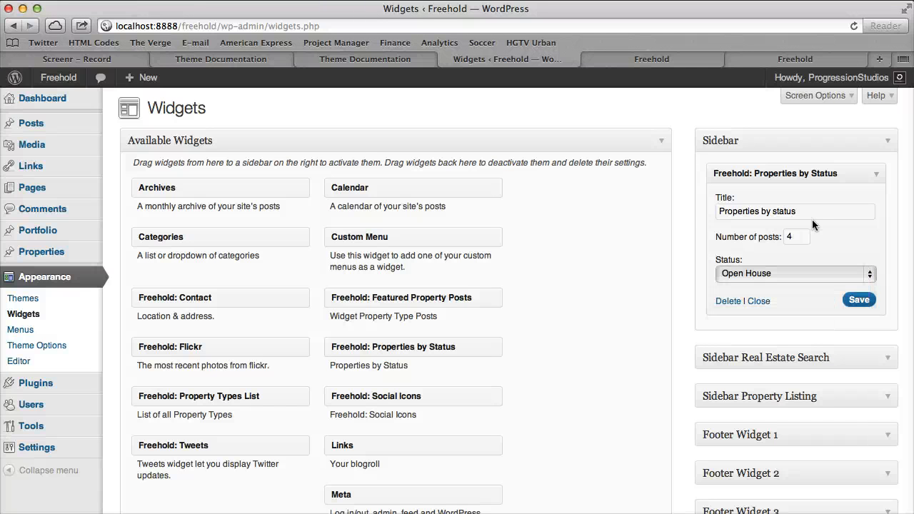
triple_click(754, 210)
click(643, 220)
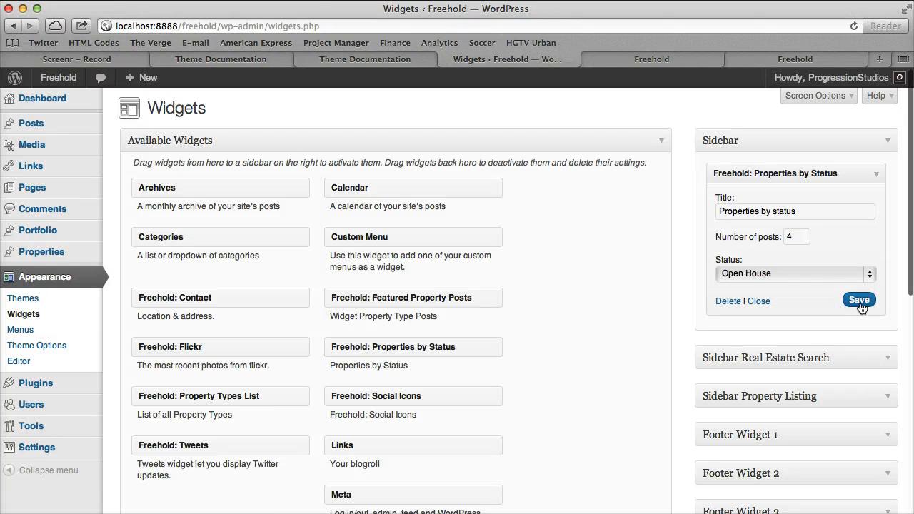
Swap the Sidebar's Properties by Status widget for Freehold: Social Icons, then replace that with Freehold: Property Types List and save it
drag(797, 176, 257, 402)
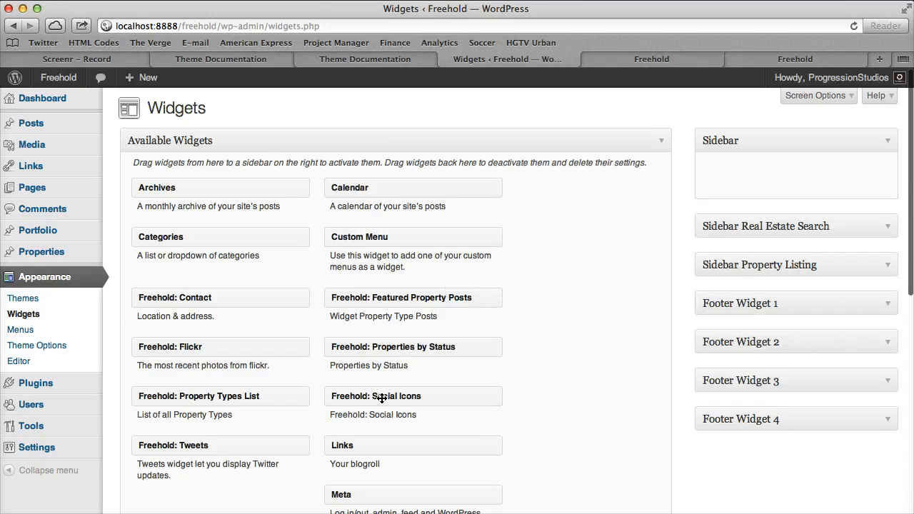
drag(382, 398, 746, 179)
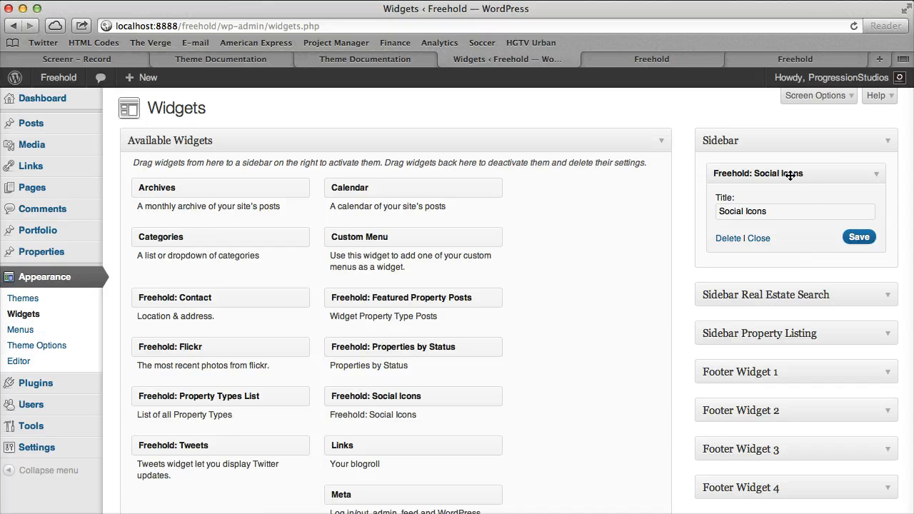
drag(790, 177, 447, 179)
drag(230, 394, 849, 166)
click(859, 238)
Reload the site's homepage and examine the Property Types widget in its sidebar
click(663, 61)
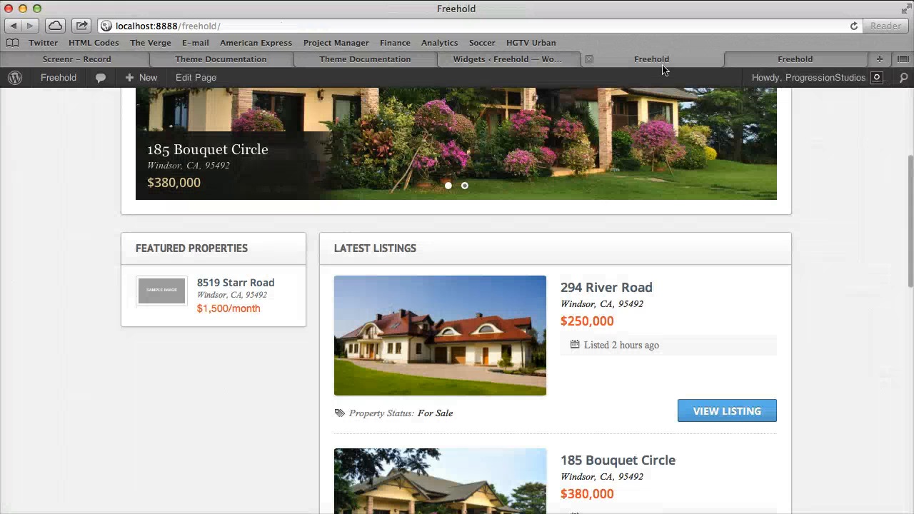
key(super+r)
scroll(349, 312, down, 4)
scroll(351, 312, up, 3)
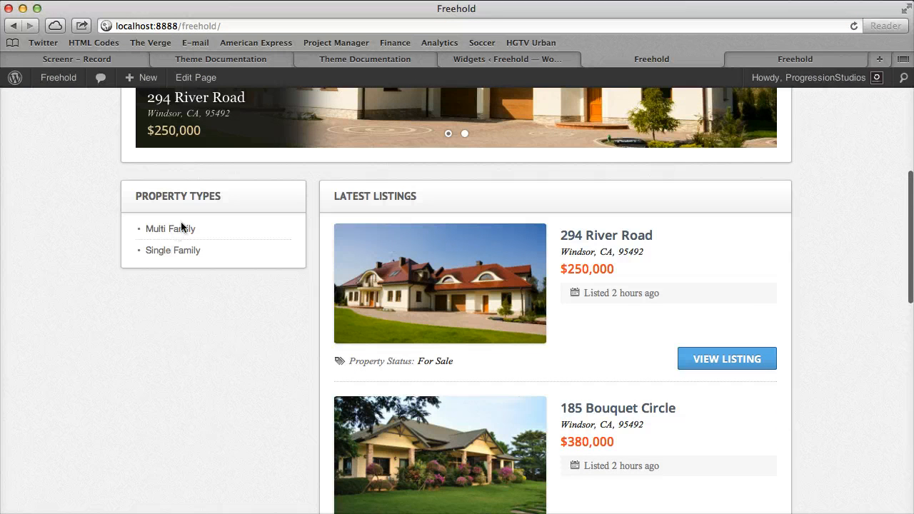
scroll(194, 219, up, 4)
scroll(174, 157, down, 5)
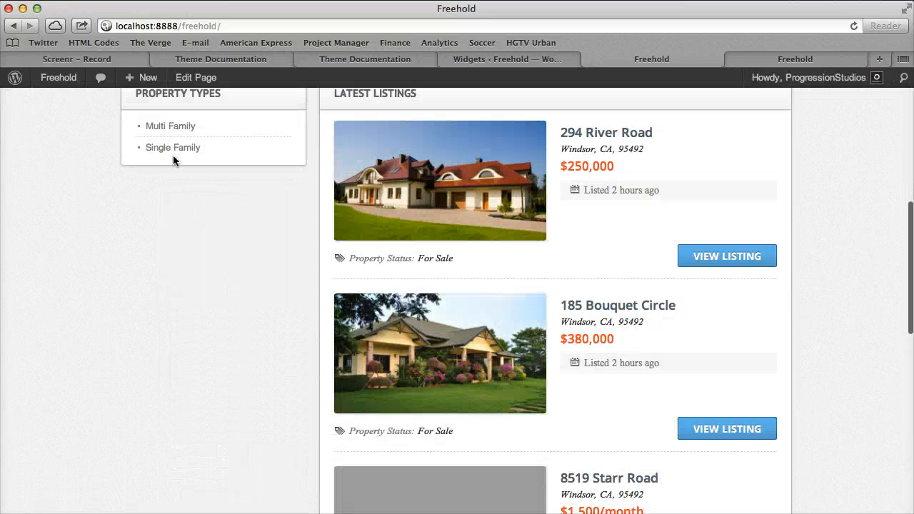
scroll(170, 270, up, 1)
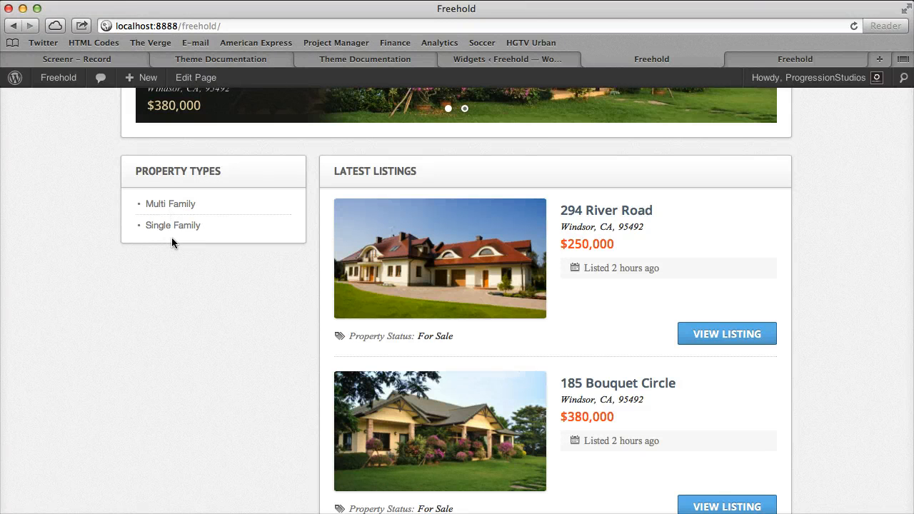
scroll(278, 253, up, 1)
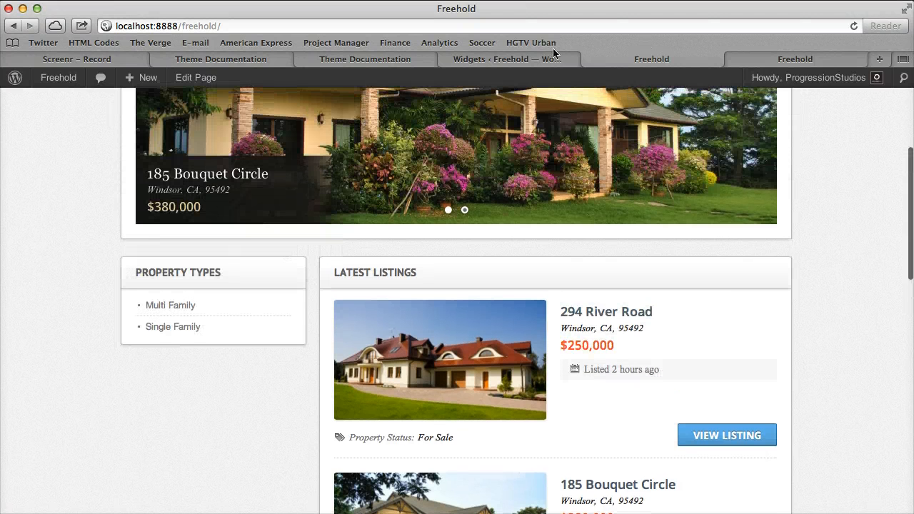
Expand the Sidebar Real Estate Search widget area and compare the sidebars on the site's homepage, Properties, Sample Page and Blog pages
click(546, 60)
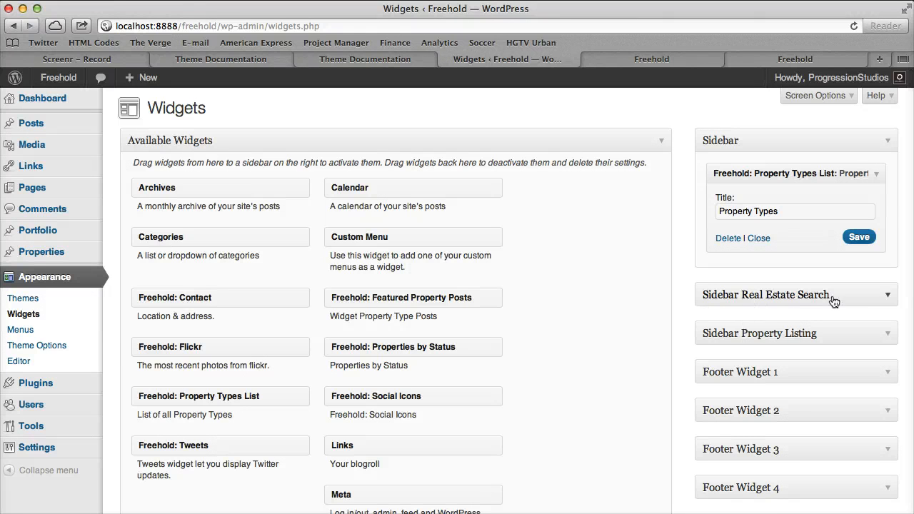
click(860, 300)
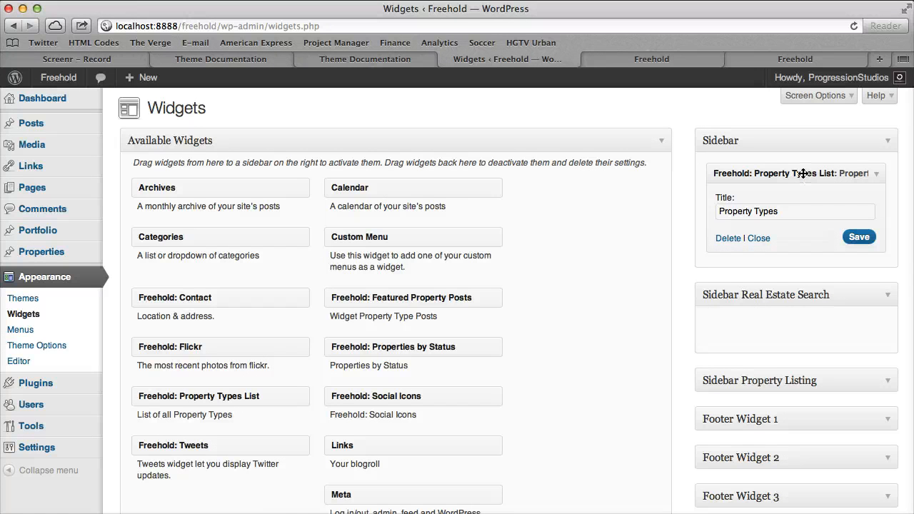
click(709, 57)
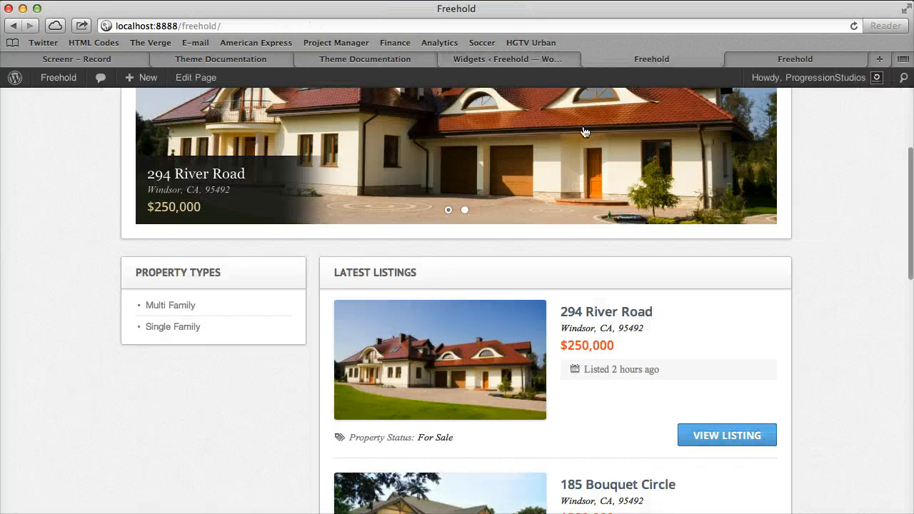
scroll(693, 154, up, 5)
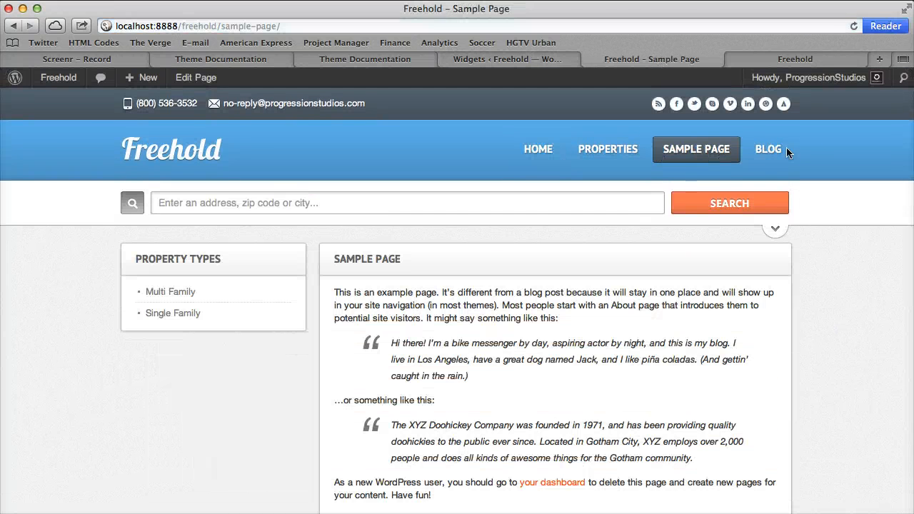
click(778, 150)
click(156, 143)
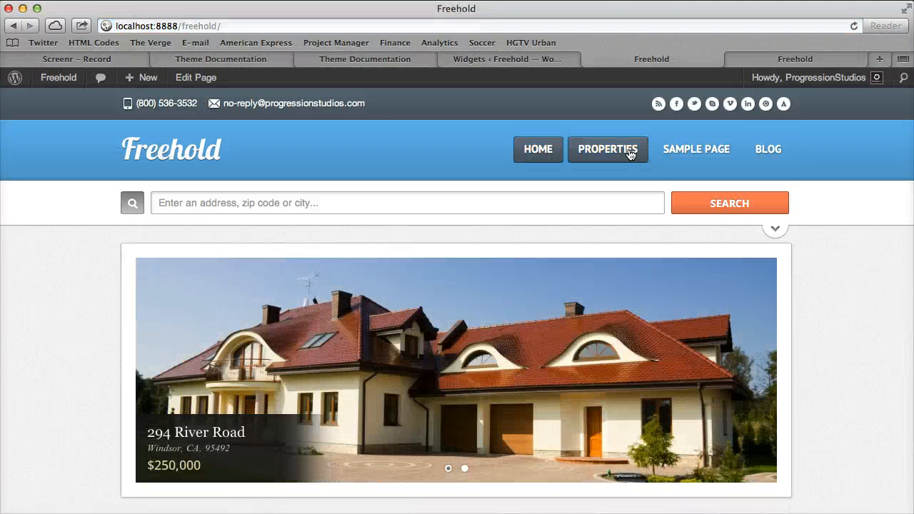
click(631, 150)
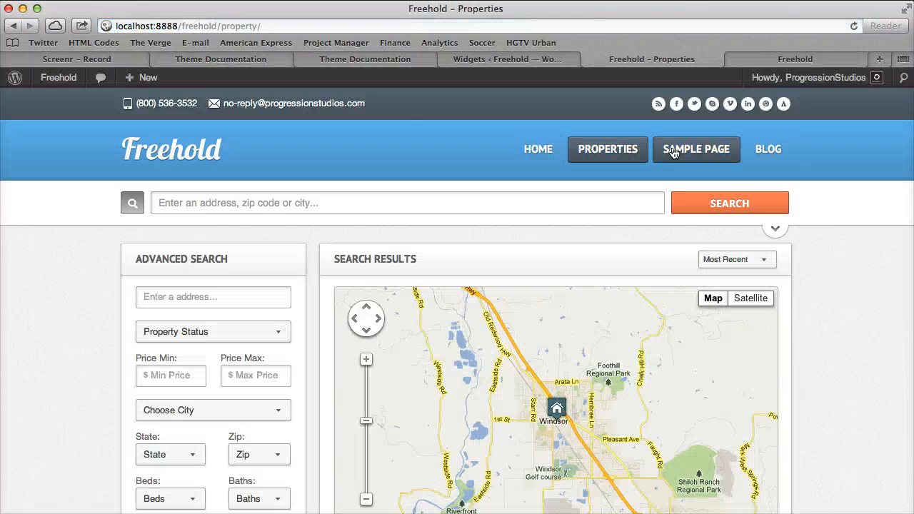
click(672, 150)
click(770, 149)
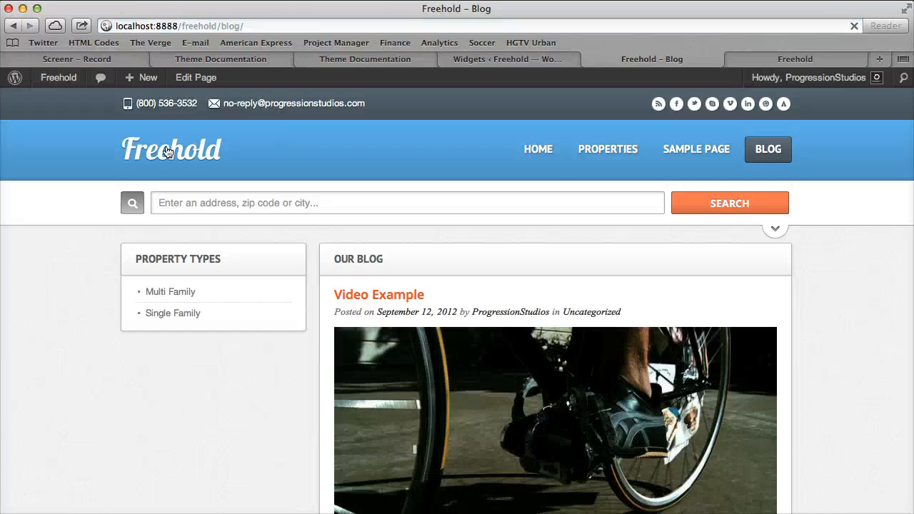
click(189, 146)
scroll(372, 264, down, 5)
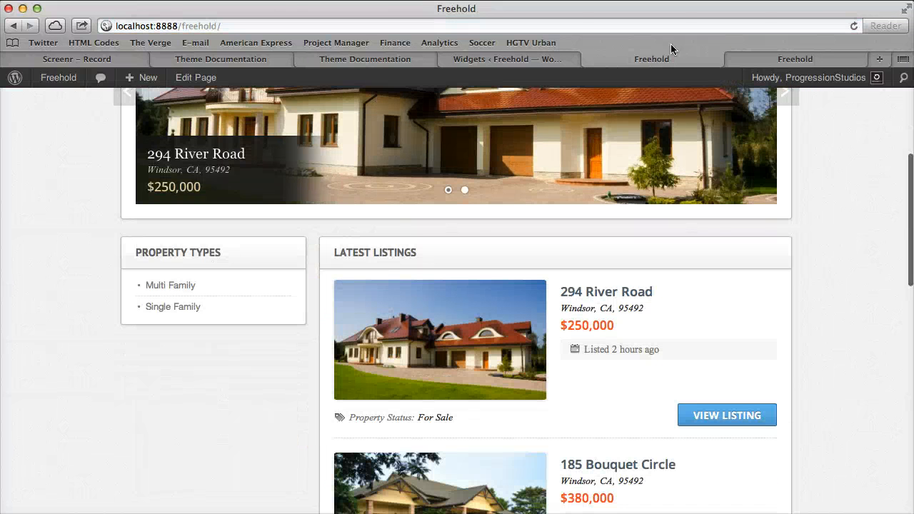
Close the extra Freehold browser tab and read the Available Widget Areas and Unlimited Sidebar Areas sections of the Theme Documentation
click(737, 63)
click(732, 60)
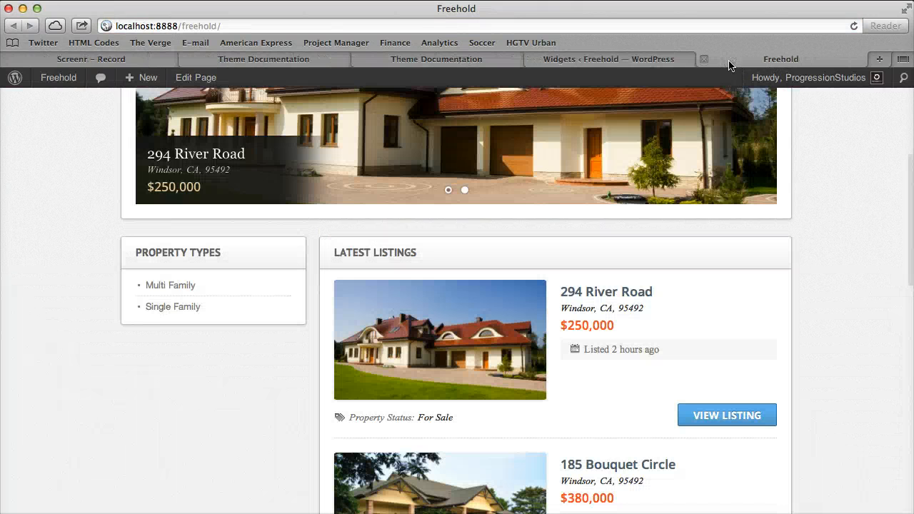
click(466, 60)
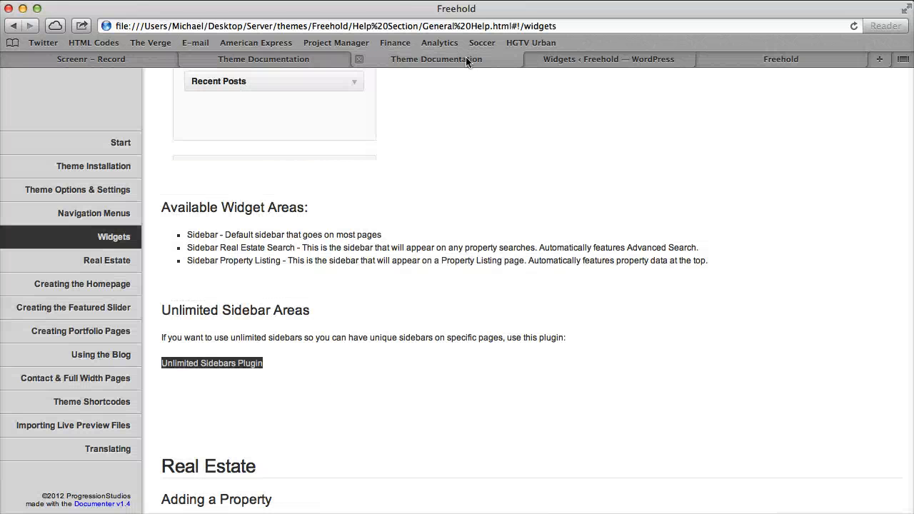
click(382, 244)
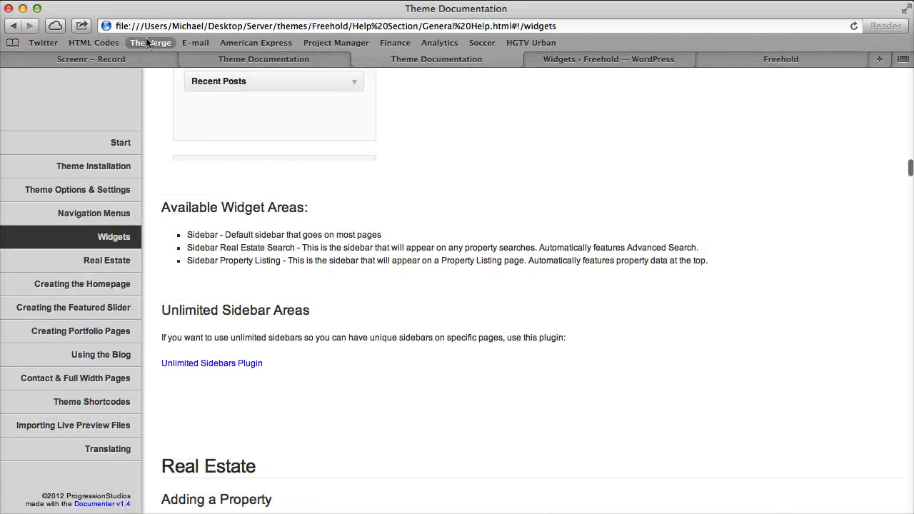
scroll(250, 271, down, 2)
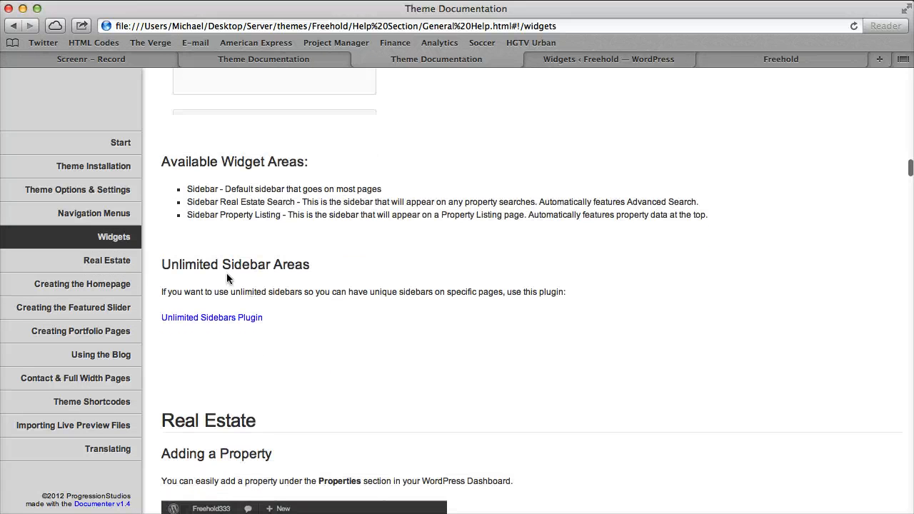
drag(169, 264, 302, 265)
click(301, 265)
Open the Unlimited Sidebars Plugin link, look over the Simple Page Sidebars screenshots, close that window and return to the Widgets page
click(212, 317)
drag(242, 205, 397, 206)
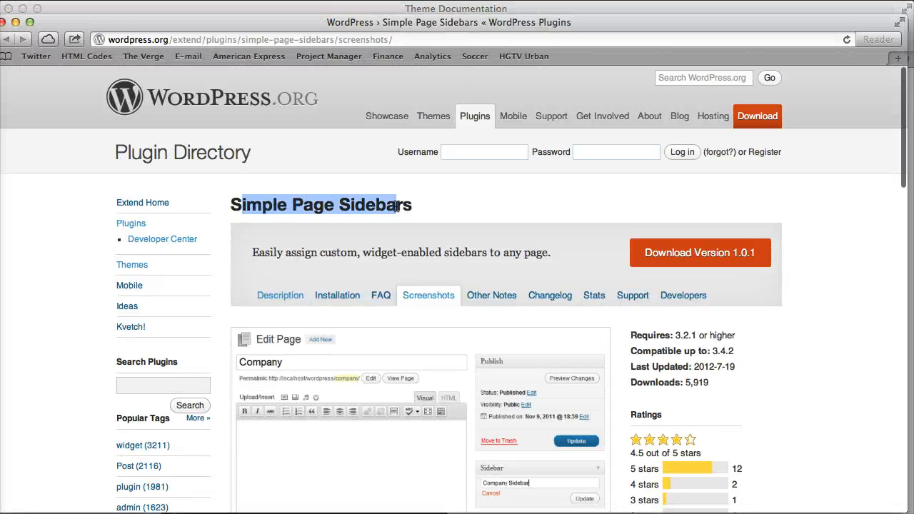
click(439, 205)
scroll(699, 257, down, 5)
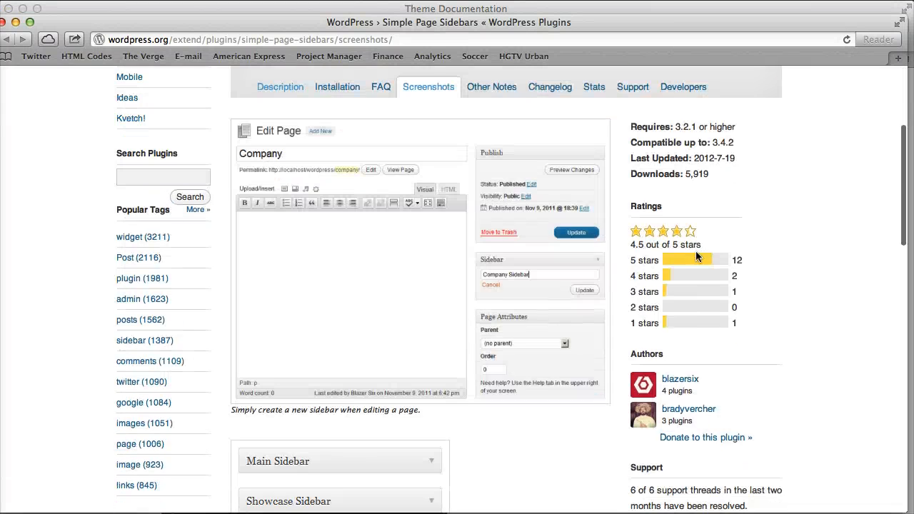
click(3, 22)
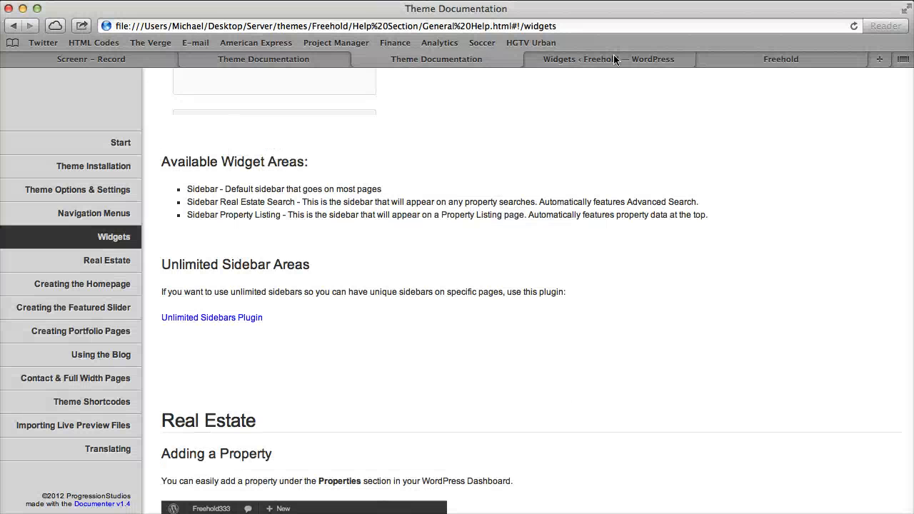
click(740, 63)
click(663, 61)
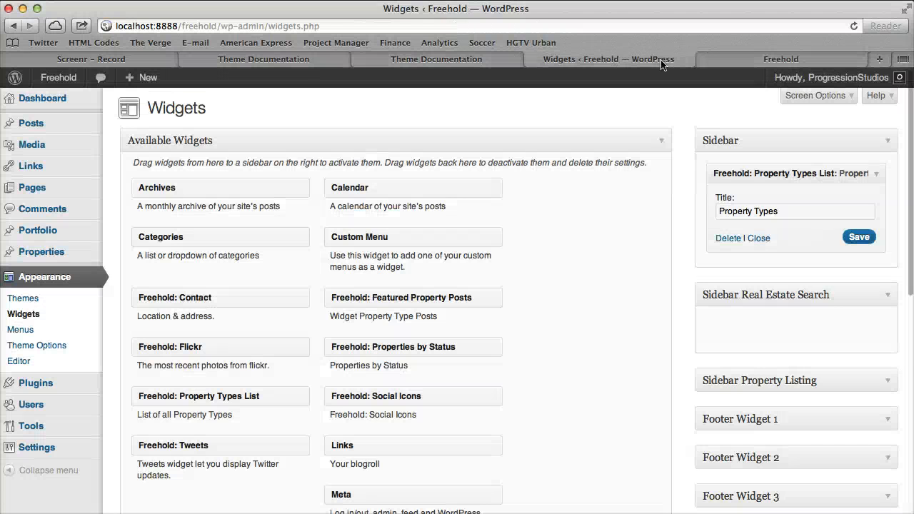
Look through the installed plugins, then activate the uploaded simple-page-sidebars.1.0.1.zip plugin
click(57, 386)
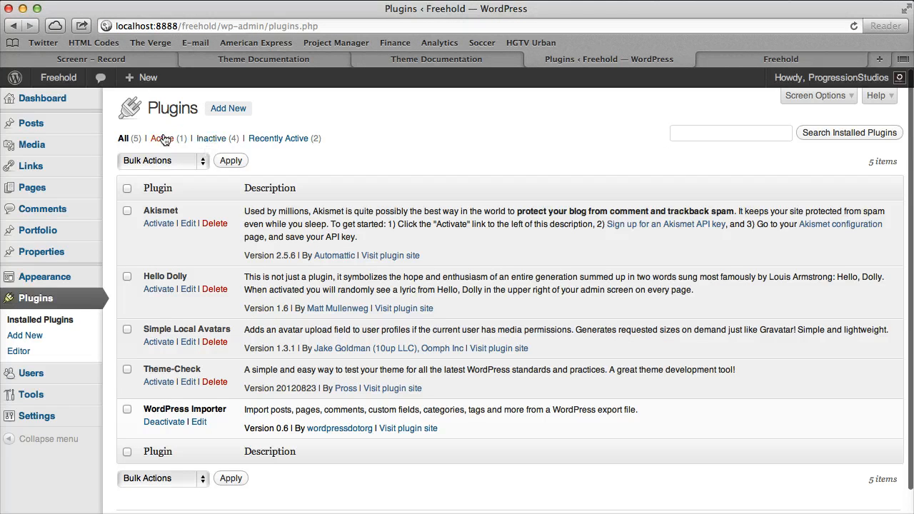
click(281, 140)
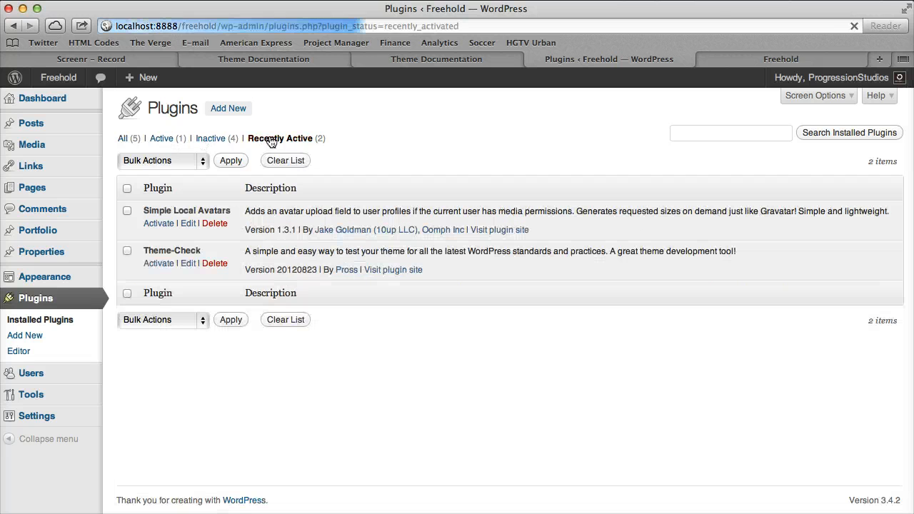
click(164, 140)
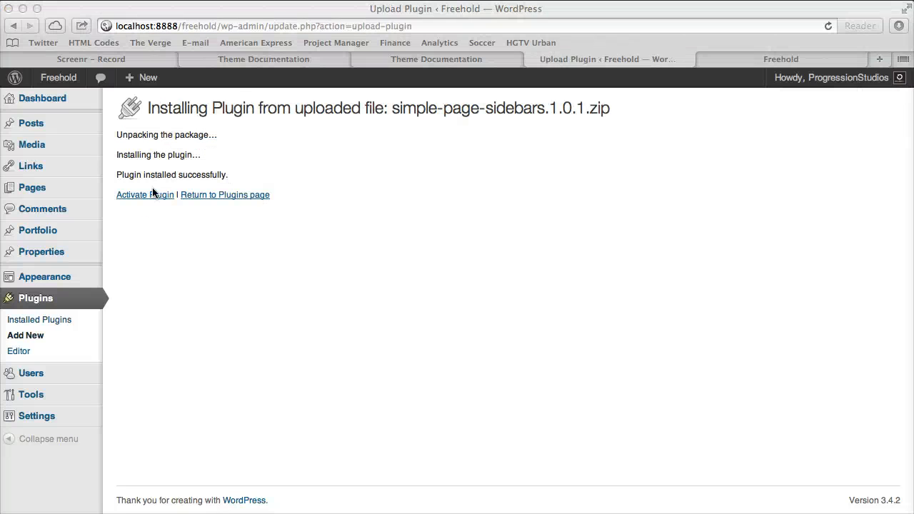
click(152, 194)
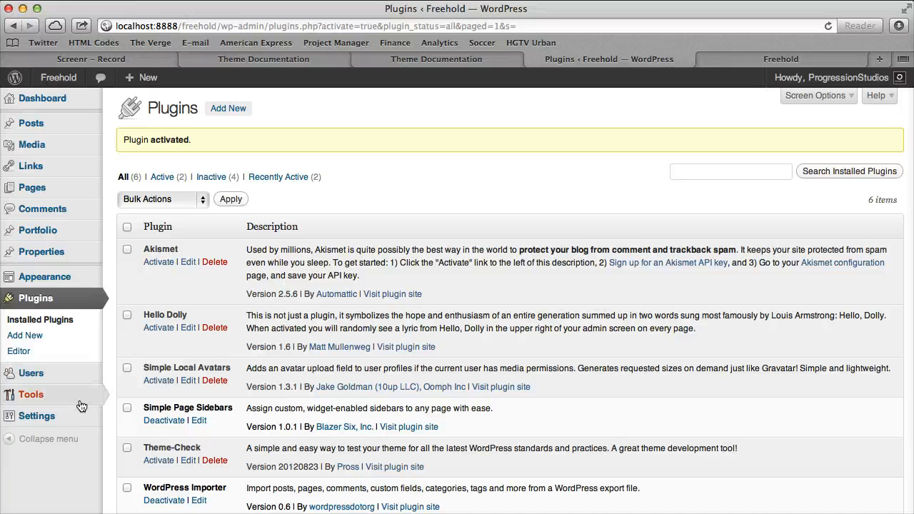
Set the Default Sidebar in the Reading Settings to Sidebar and save the changes
click(78, 418)
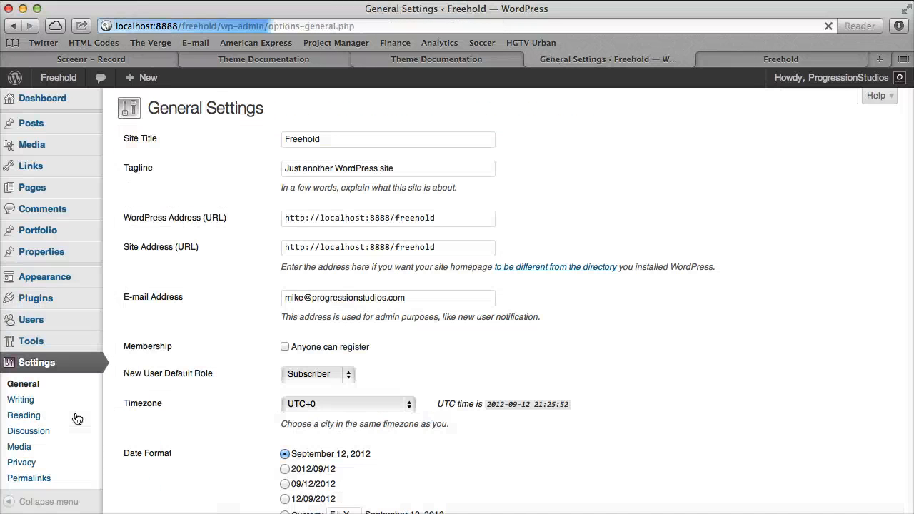
click(68, 416)
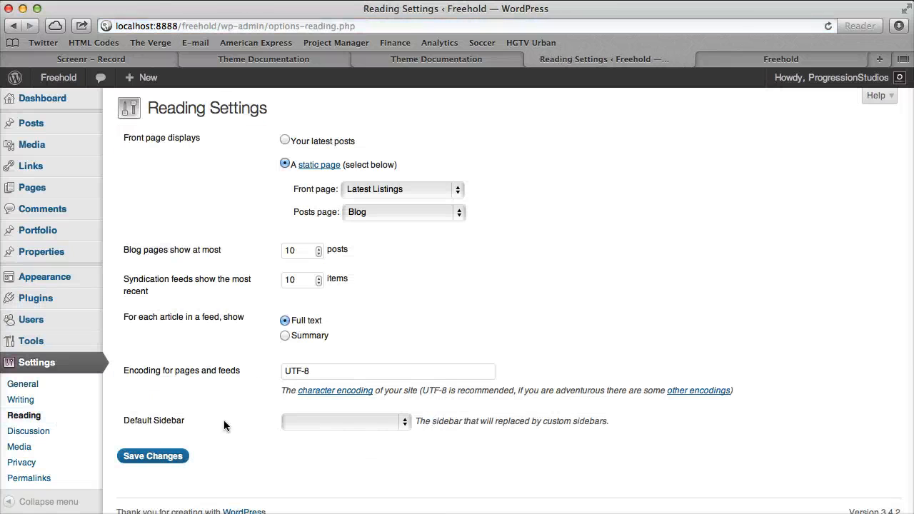
click(309, 421)
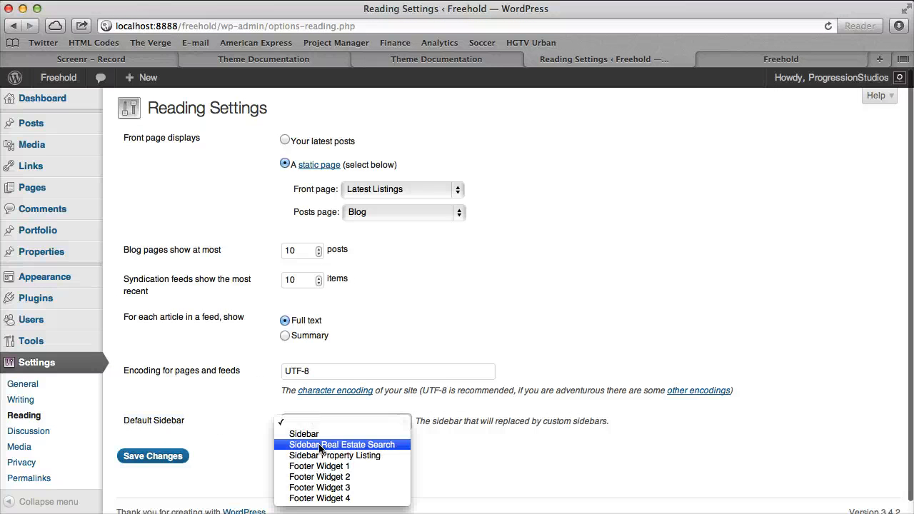
click(318, 435)
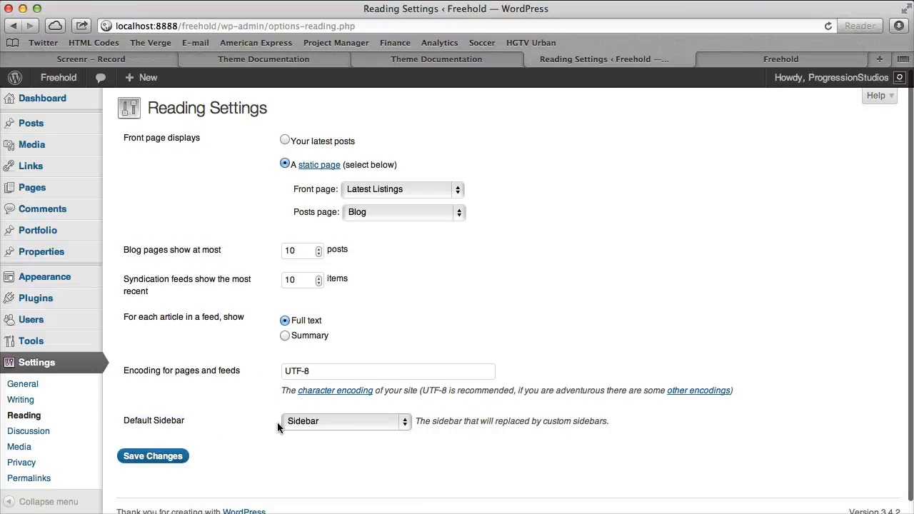
click(168, 457)
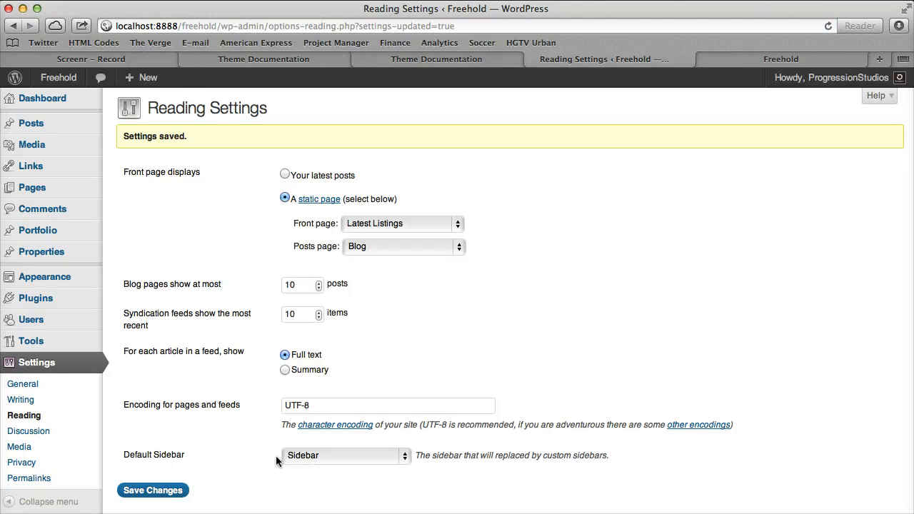
Open the Latest Listings page for editing, assign it a new sidebar named Homepage and update the page
click(82, 190)
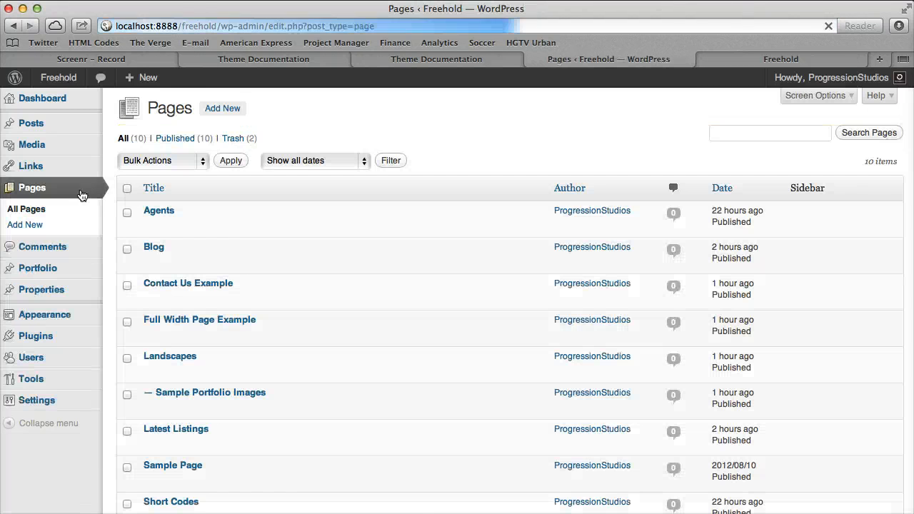
scroll(157, 218, down, 5)
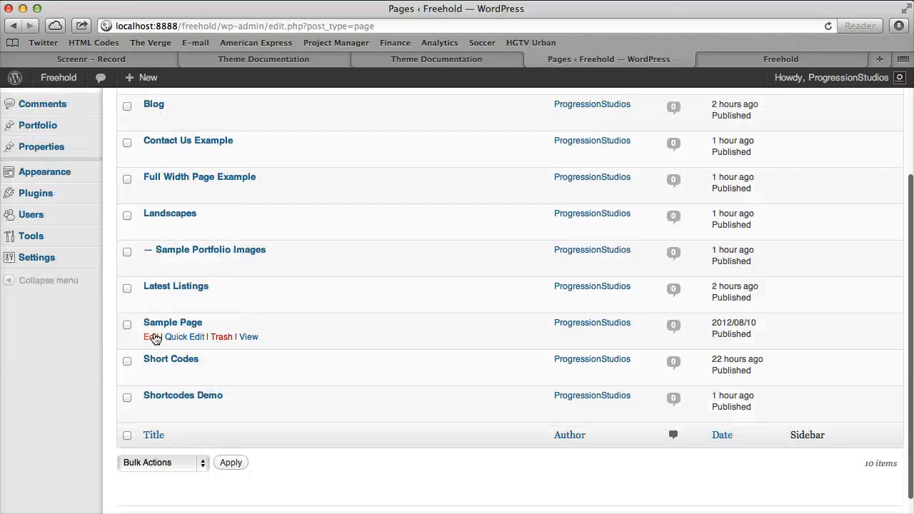
click(151, 305)
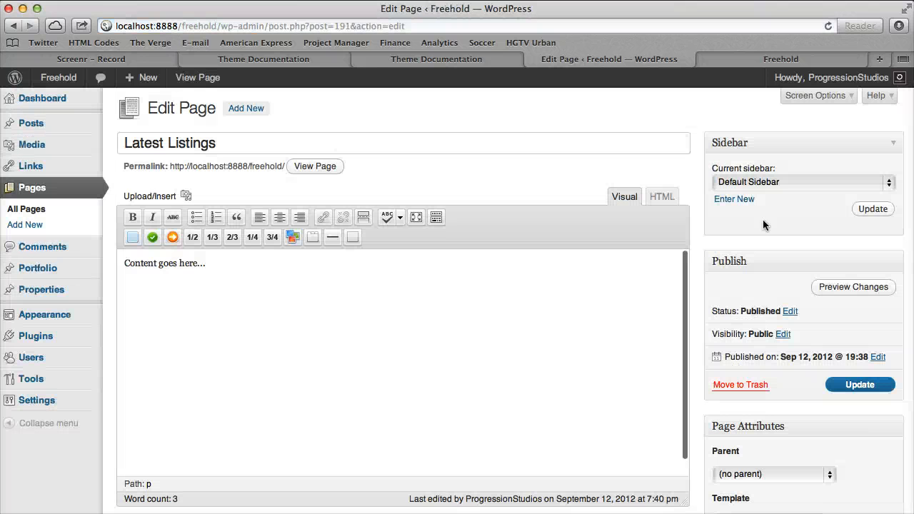
click(763, 182)
click(762, 184)
click(743, 199)
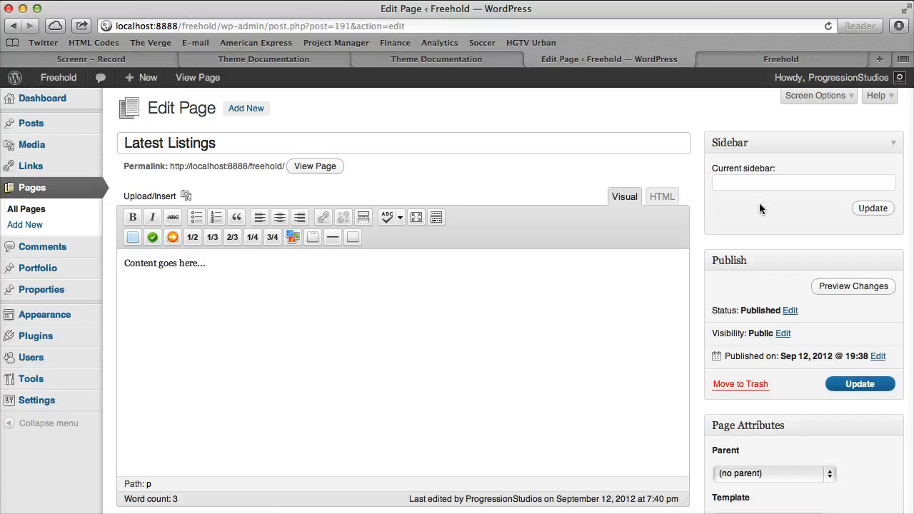
click(765, 182)
text(Homepage)
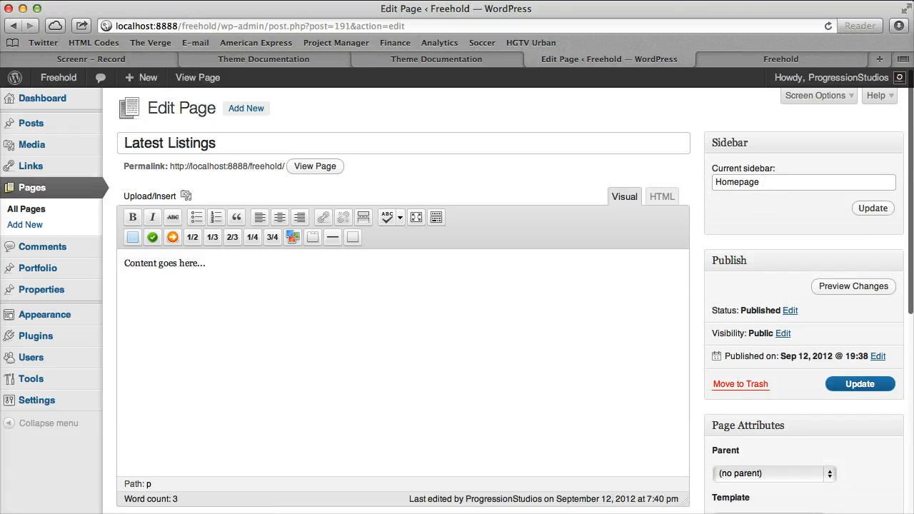
click(879, 215)
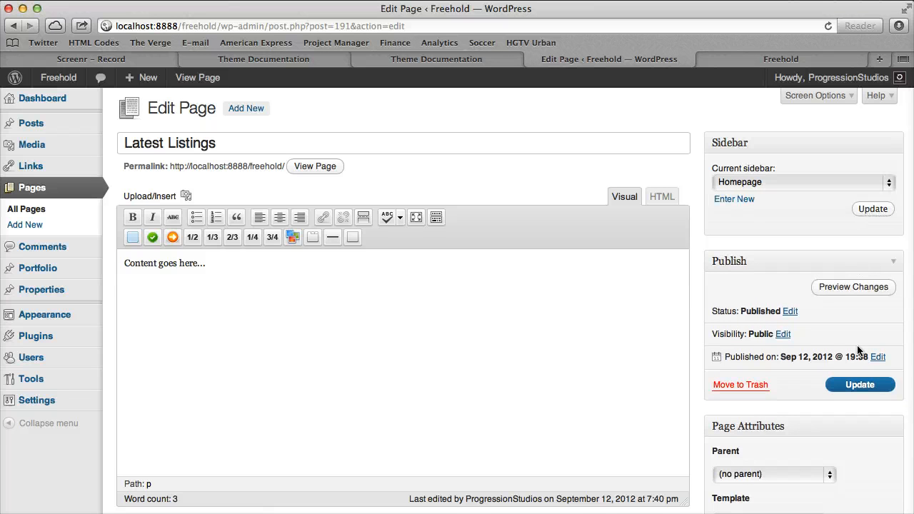
click(860, 386)
Add the Meta widget to the Homepage widget area on the Widgets page
mouse_move(36, 315)
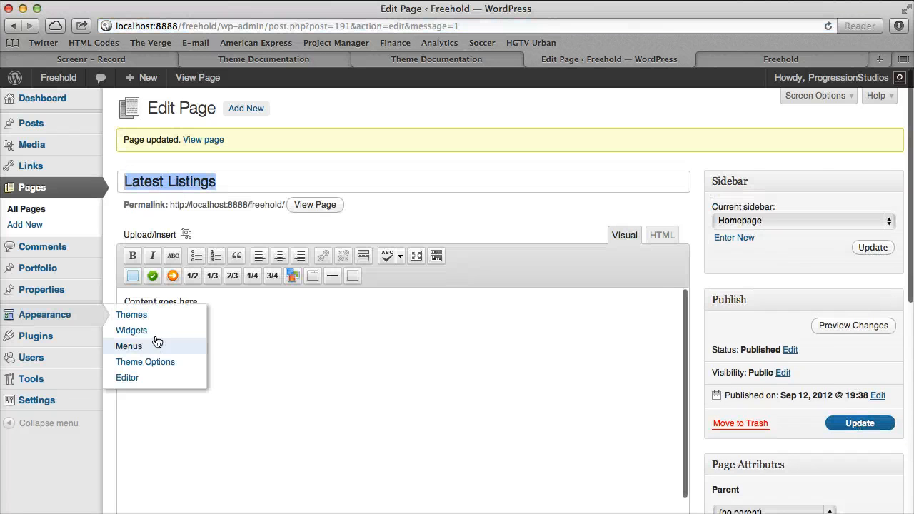
click(157, 328)
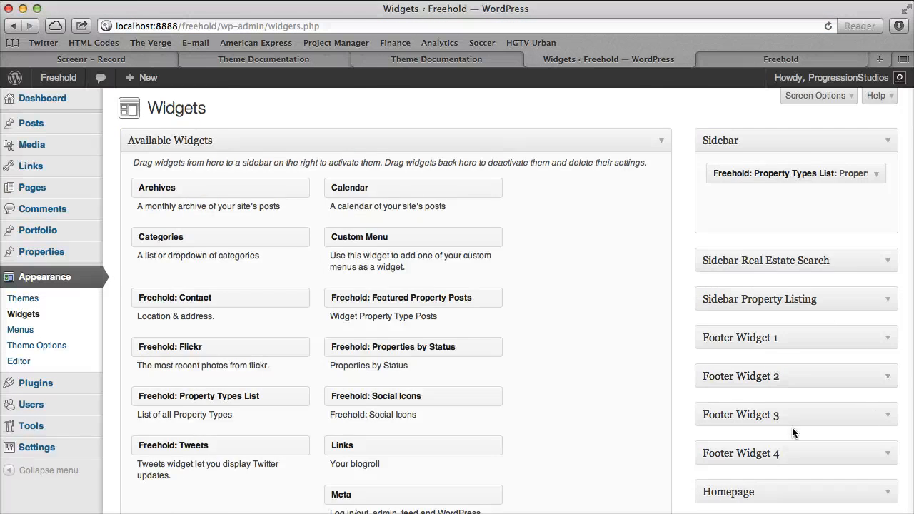
scroll(792, 427, down, 5)
click(811, 352)
drag(362, 350, 803, 397)
Reload the site's homepage and check the widget in its custom sidebar
click(763, 57)
key(super+r)
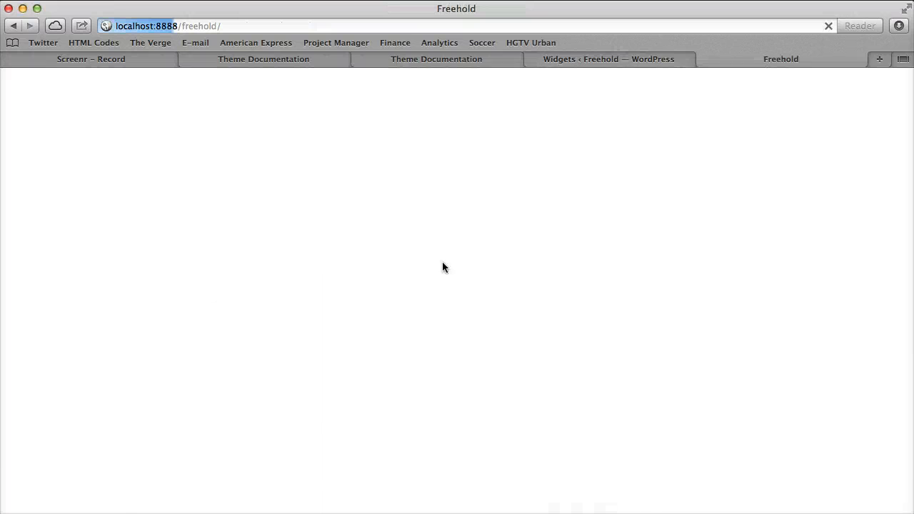
scroll(242, 348, up, 5)
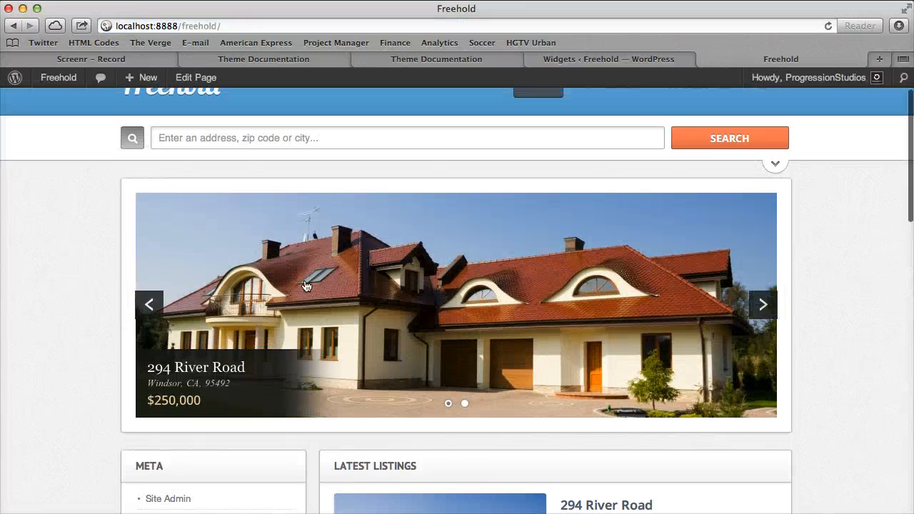